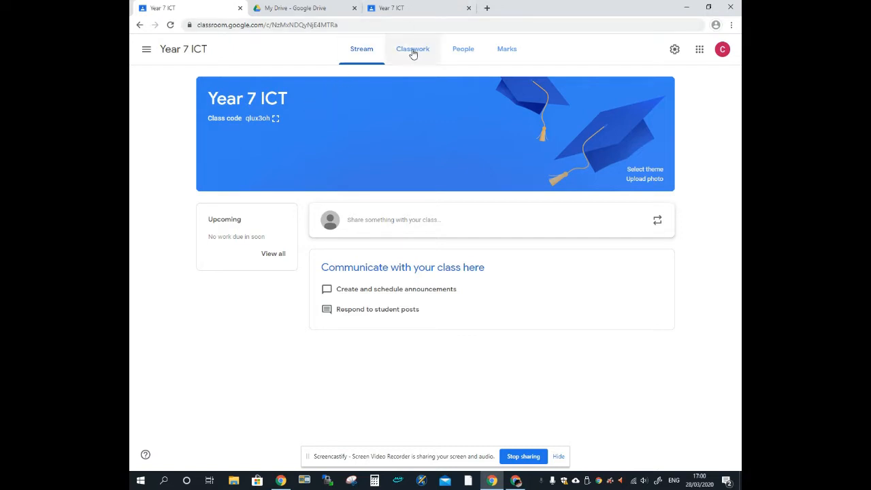
Switch the Year 7 ICT class to its Classwork tab, which is still empty
click(412, 55)
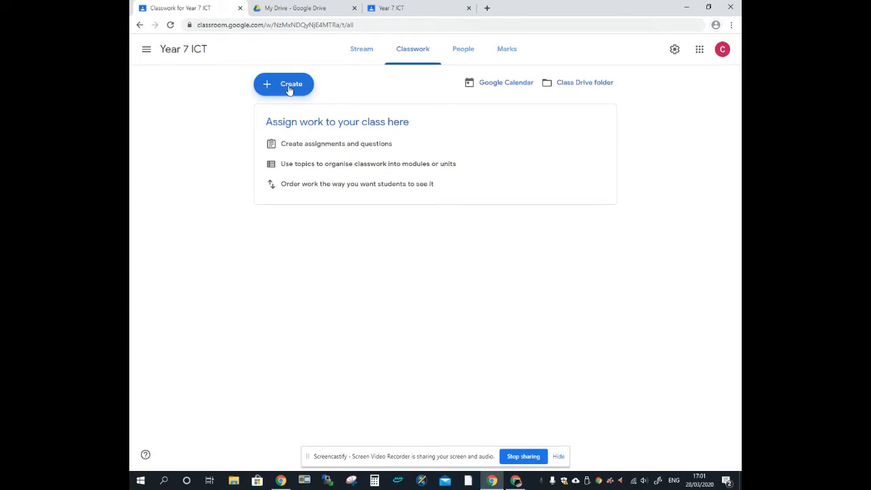
Open the 'Mr Mitchell's Haunted House' worksheet from the starred Y7 4 Hotel / Haunted House Drive folder
click(296, 10)
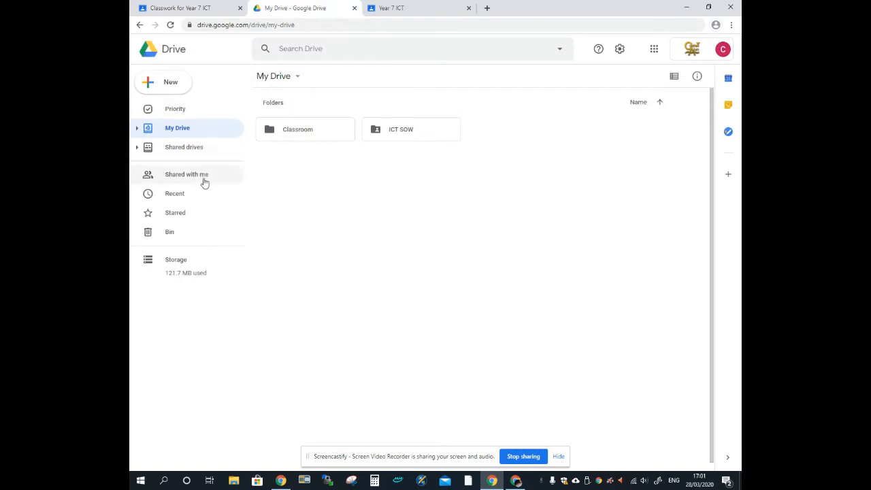
click(187, 214)
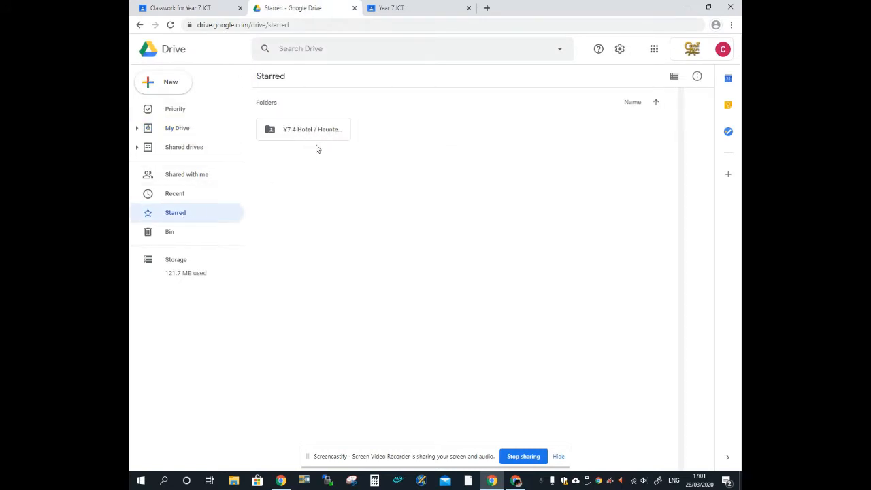
double_click(303, 130)
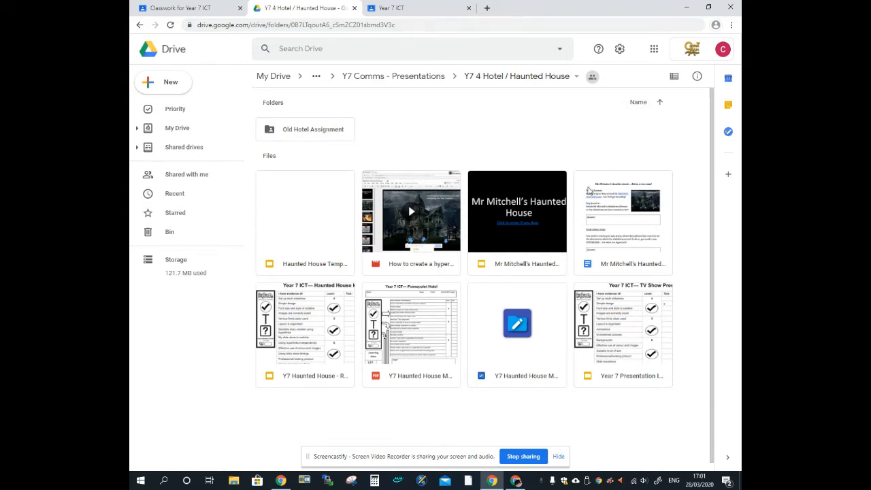
double_click(616, 234)
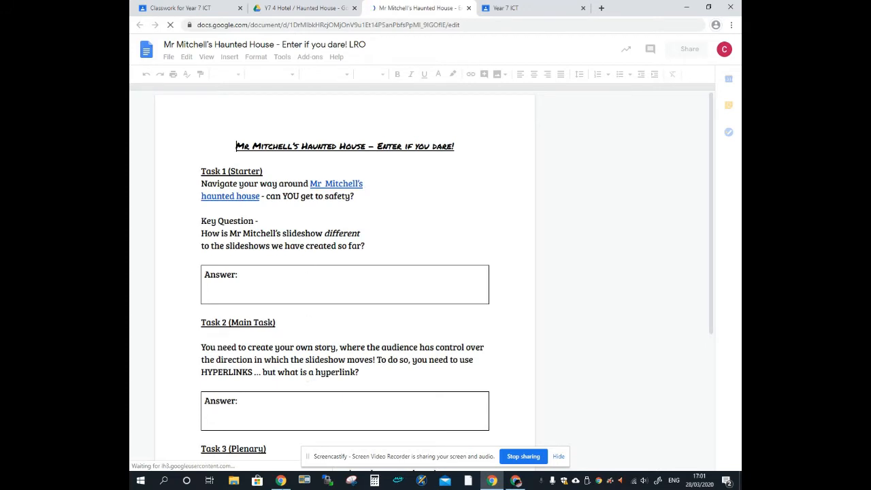
click(358, 288)
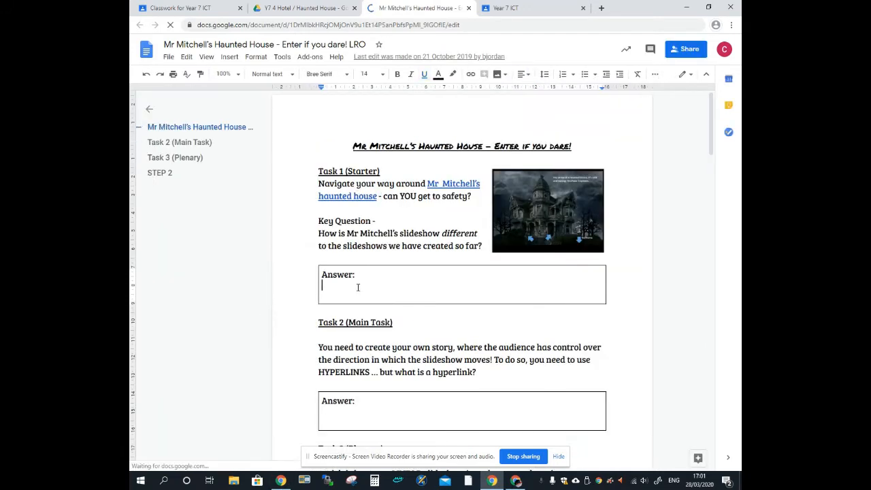
click(360, 418)
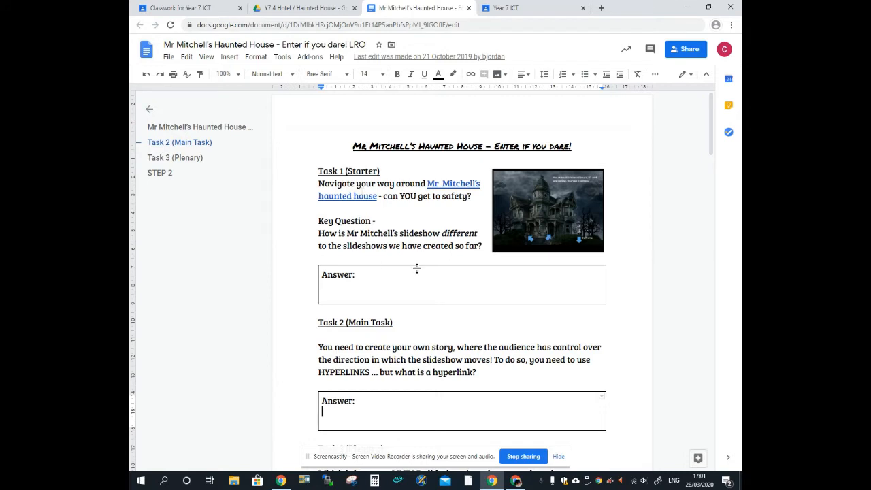
click(356, 284)
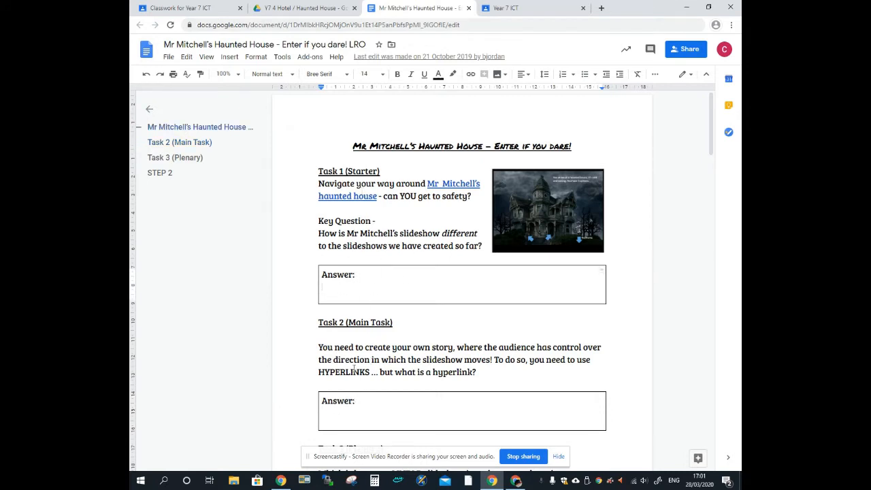
text(#)
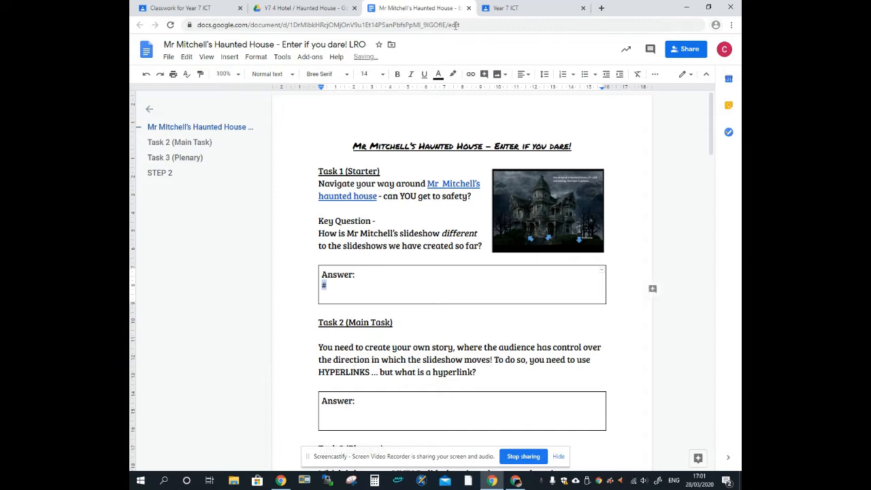
click(453, 74)
click(438, 74)
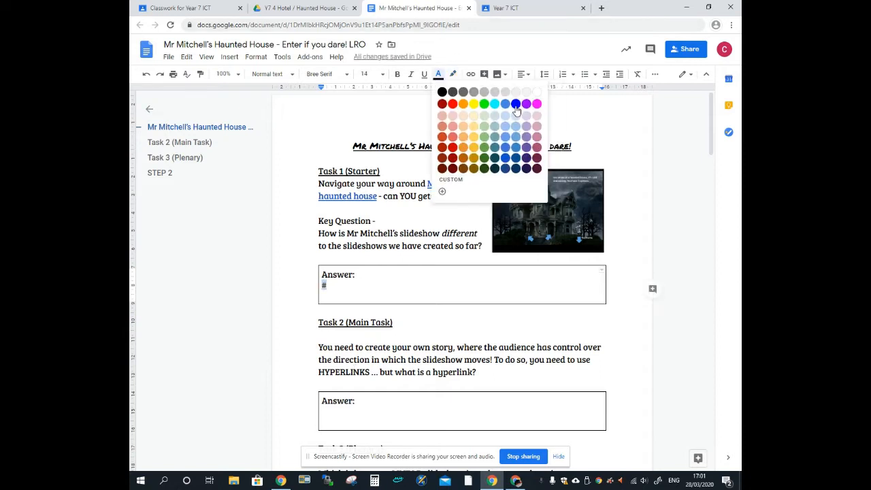
click(515, 104)
click(352, 289)
key(BackSpace)
text(sdlkfjsldjflksjdf)
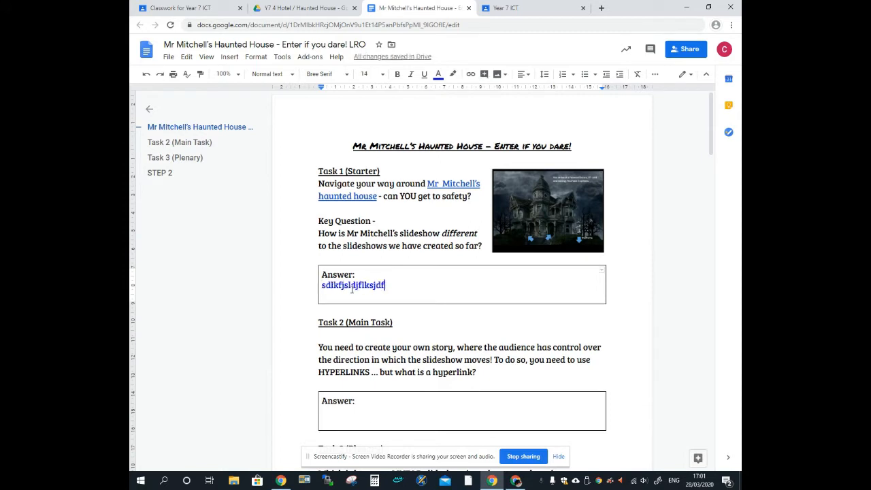
triple_click(352, 289)
key(BackSpace)
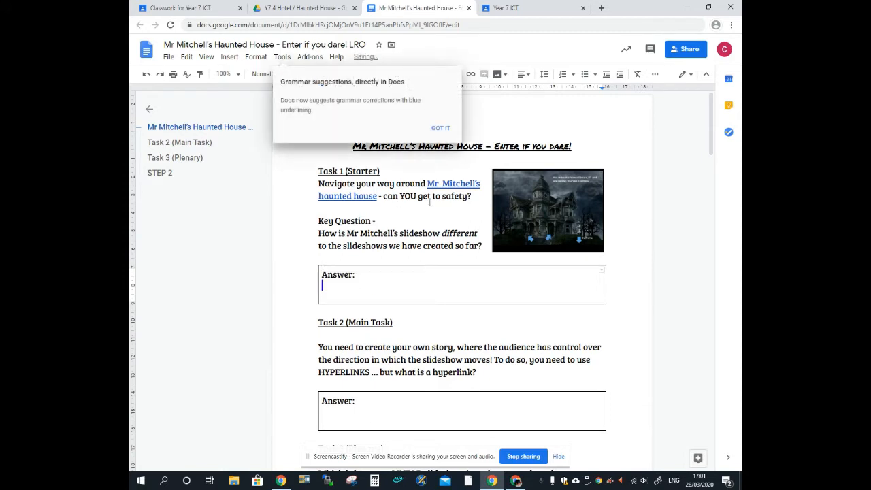
click(441, 128)
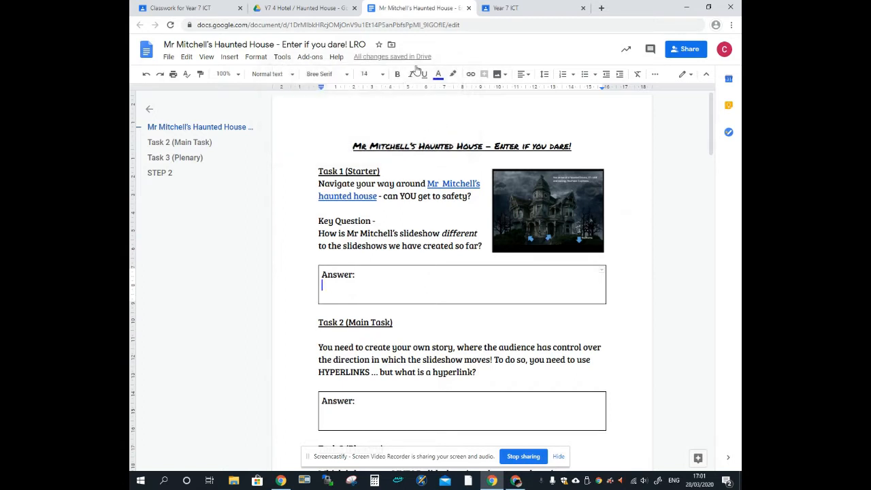
click(337, 8)
Open the Mr Mitchell's Haunted House presentation in Google Slides and show Classroom's Create choices
double_click(505, 216)
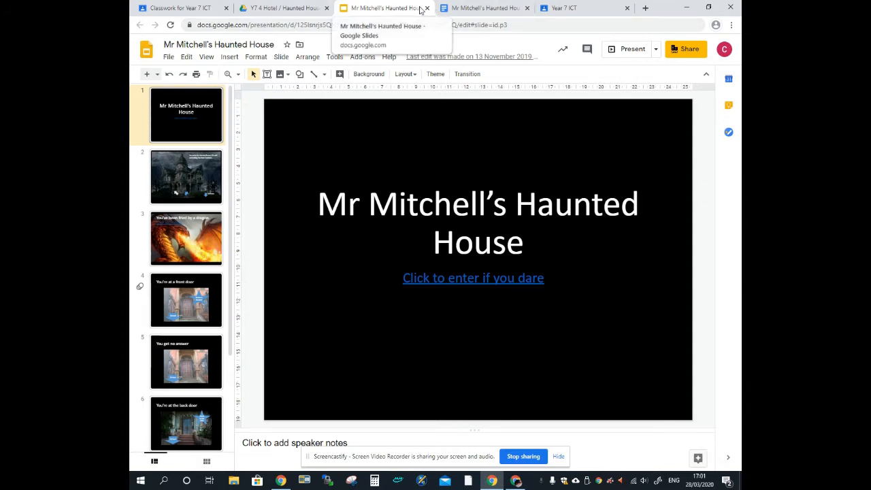
click(176, 7)
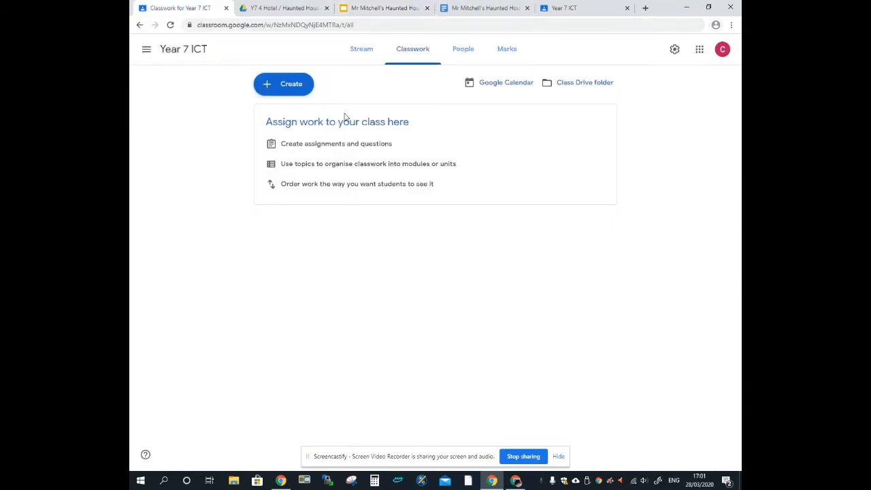
click(291, 95)
Compare the presentation and worksheet tabs, ending back on the Year 7 ICT Classwork page
click(381, 7)
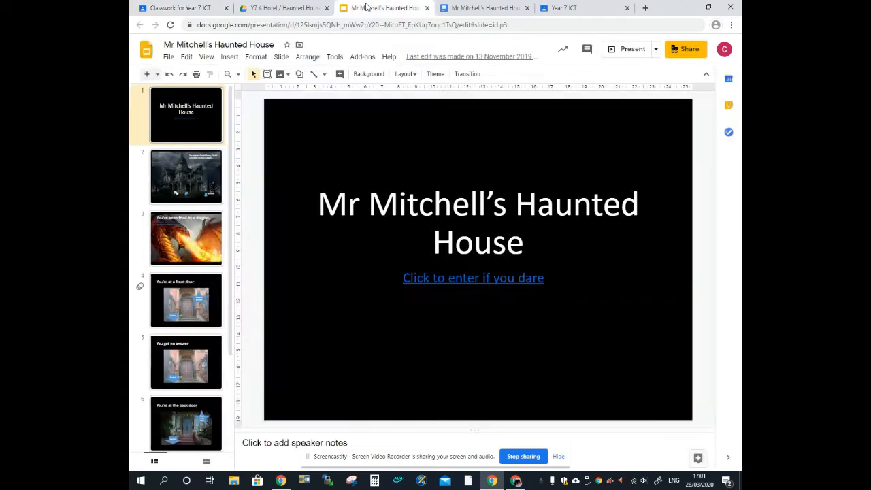
click(476, 8)
click(384, 8)
click(479, 8)
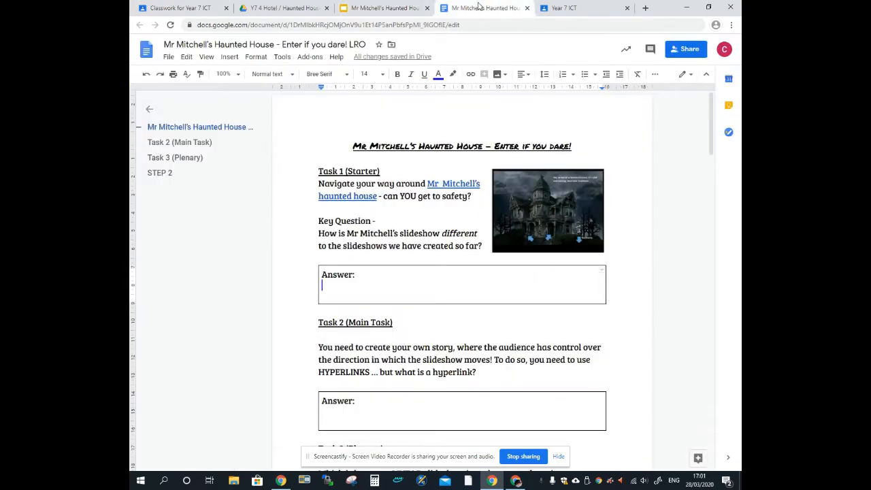
click(378, 7)
click(179, 7)
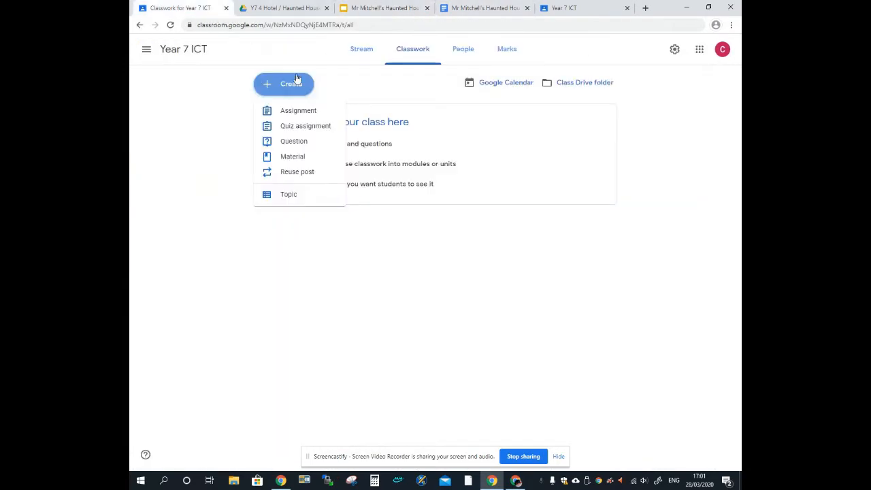
Create assignment 'Haunted House Project' with the Haunted House presentation and worksheet attached from Drive
click(297, 114)
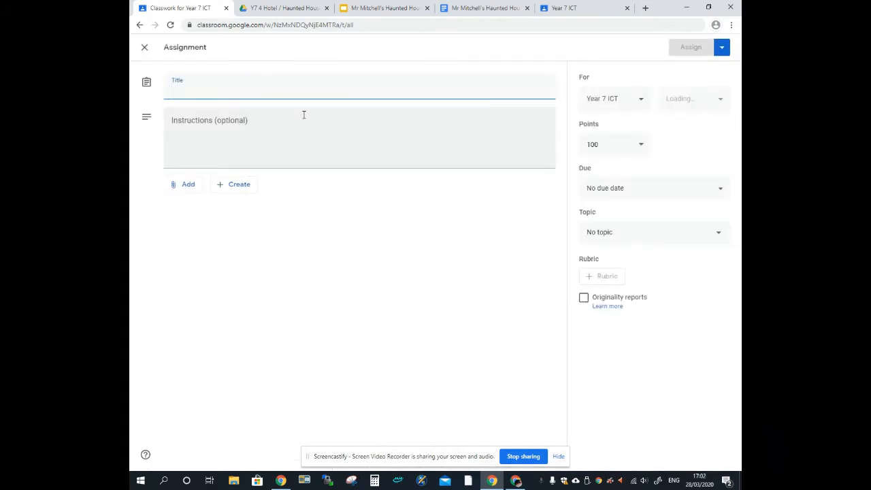
text(Haunted)
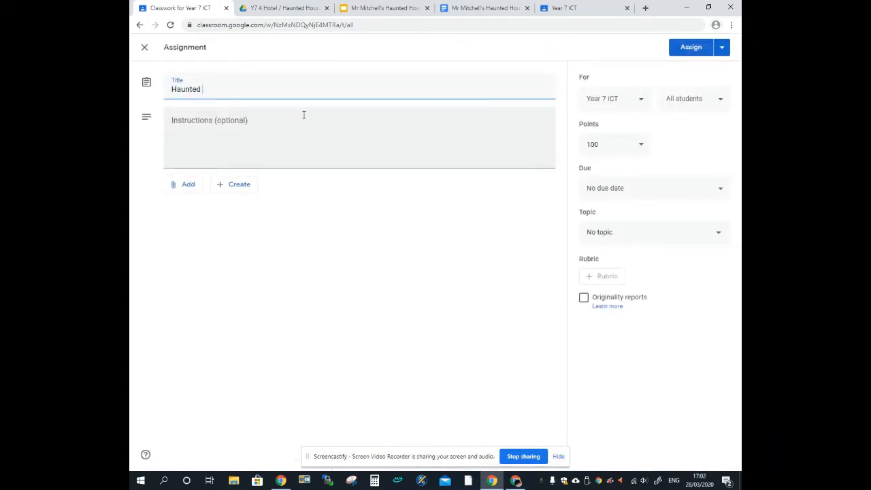
text( House Project)
click(185, 189)
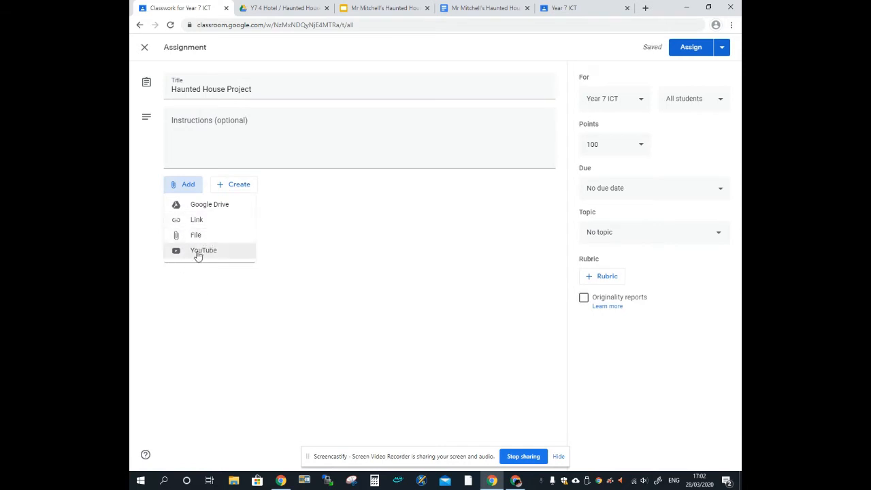
click(199, 206)
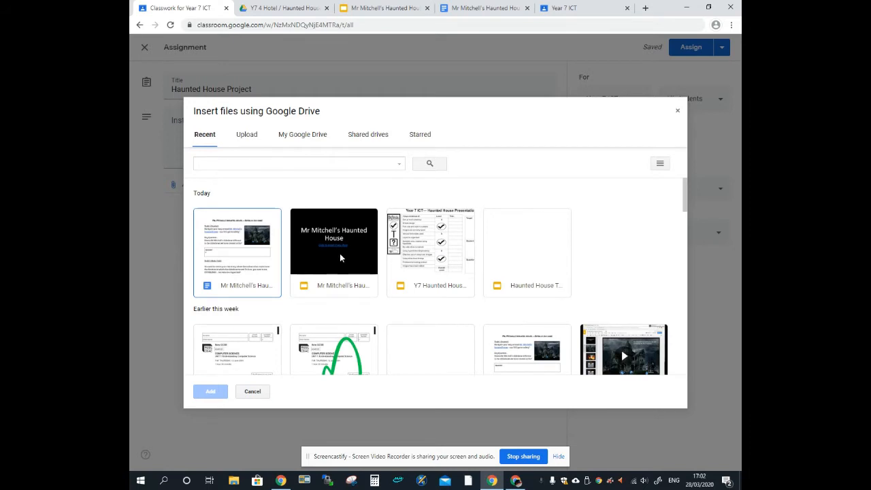
click(340, 256)
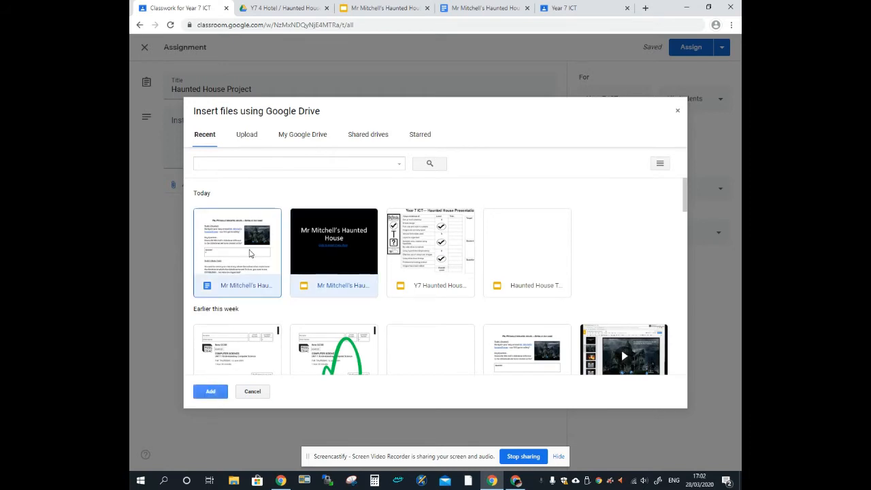
click(211, 391)
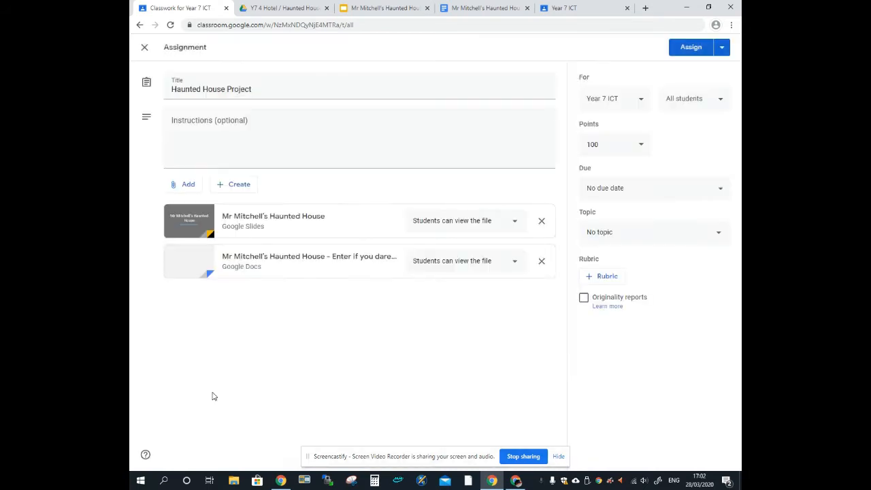
Look over the new-file choices and the Haunted House Drive folder, then return to the assignment
click(231, 189)
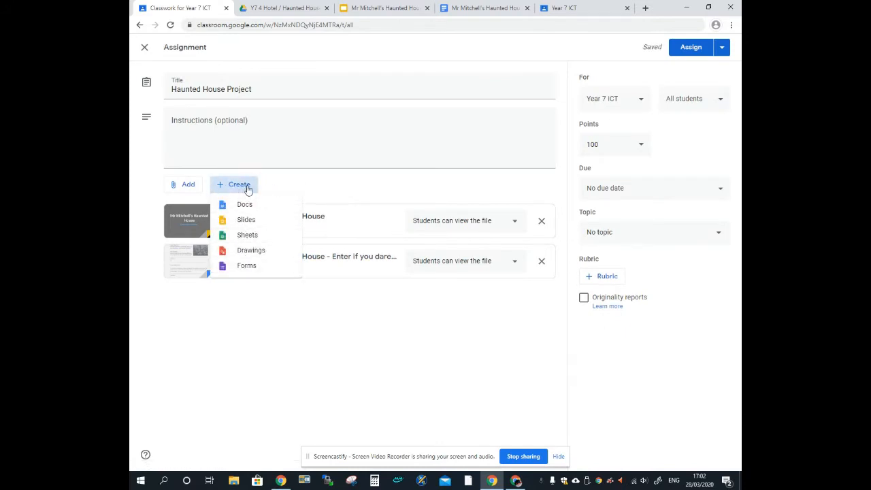
click(281, 188)
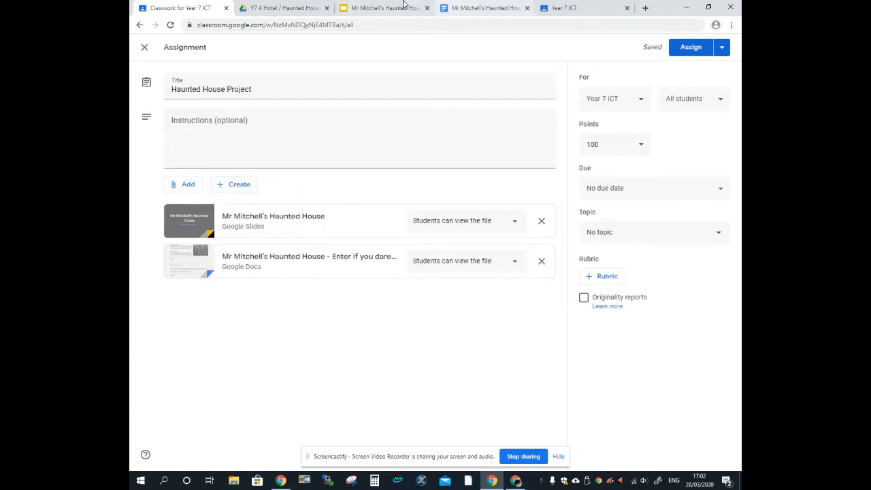
click(313, 7)
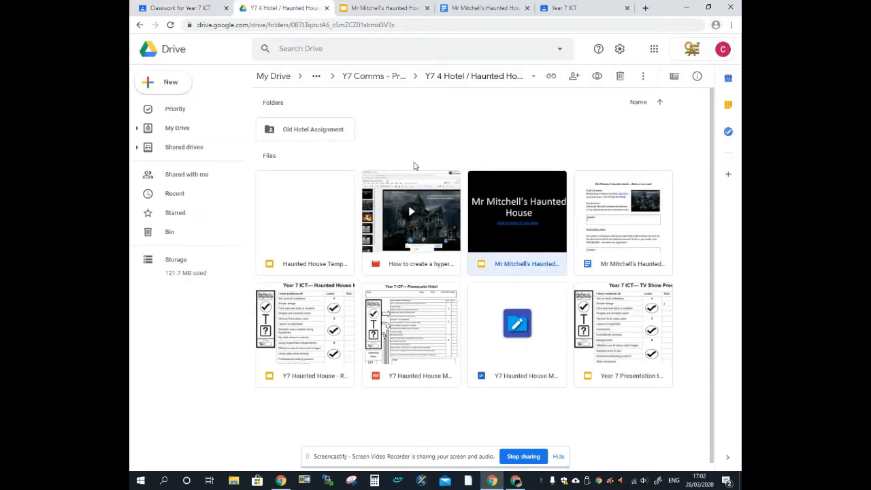
click(197, 7)
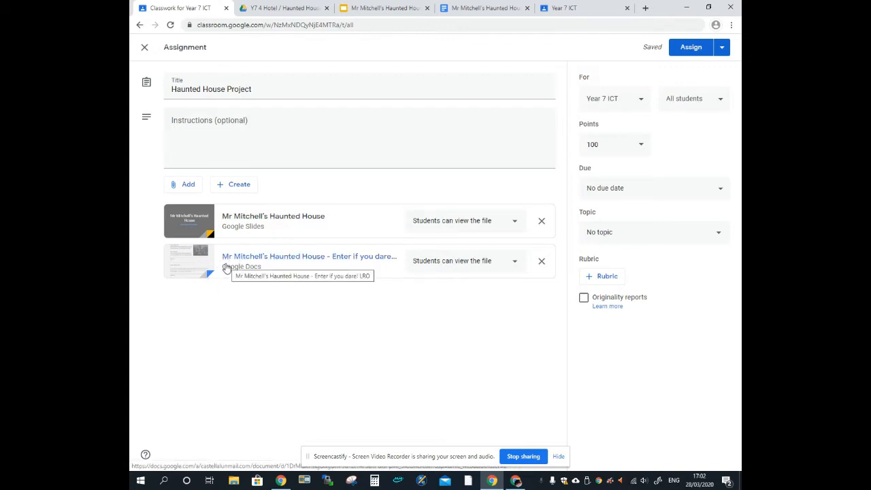
Set the worksheet attachment to 'Make a copy for each student'
click(454, 270)
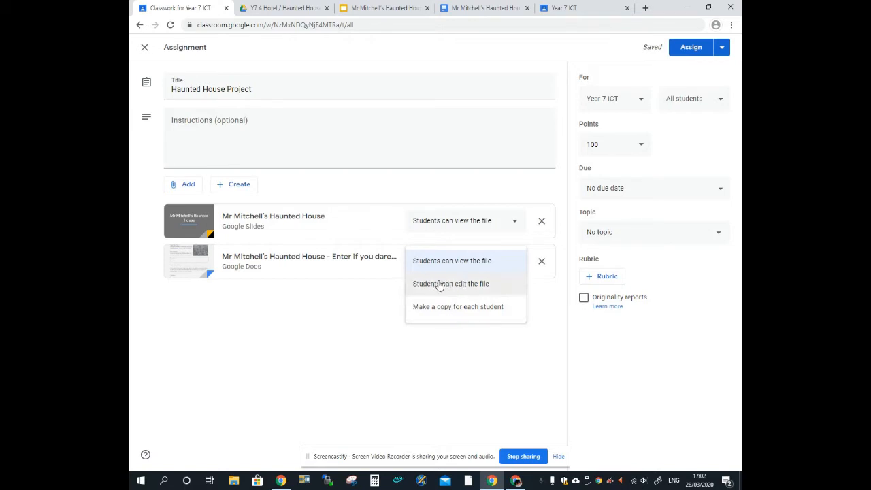
click(464, 311)
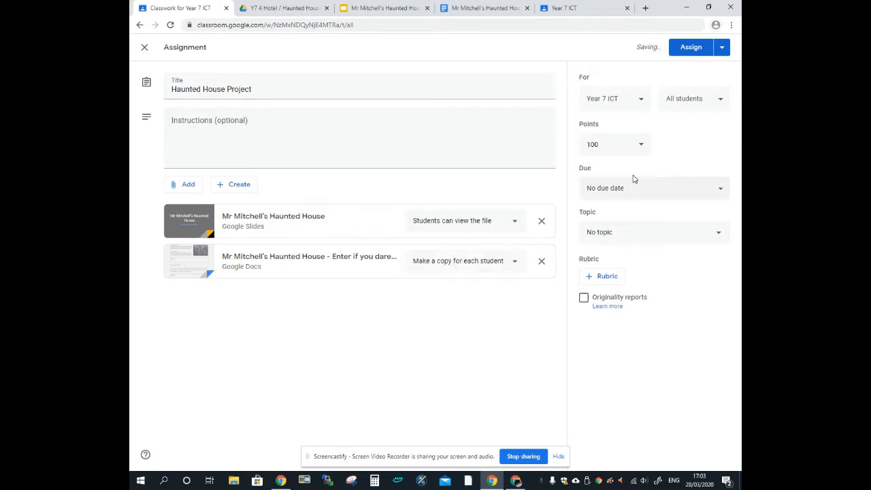
click(640, 147)
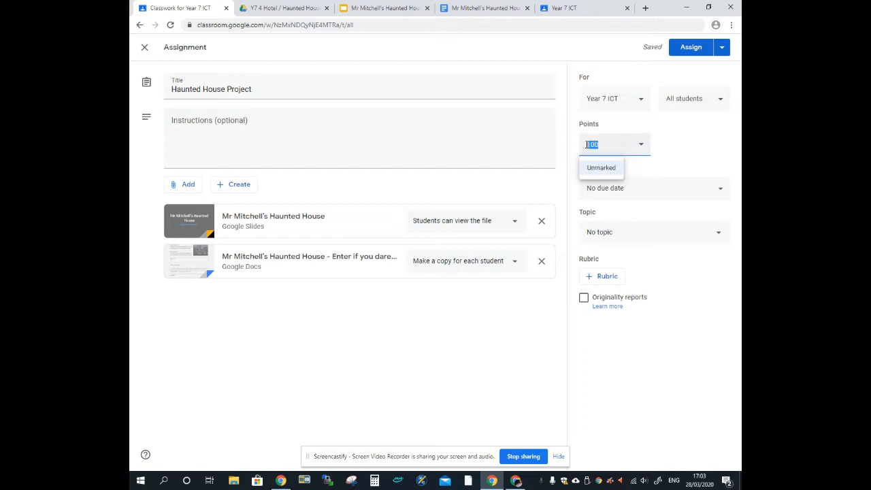
Make the assignment Unmarked with no due date
text(5)
click(641, 146)
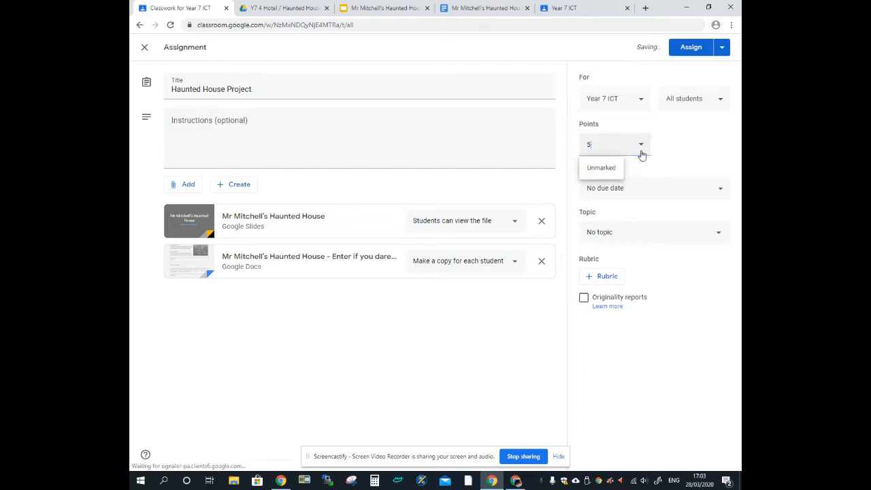
click(594, 172)
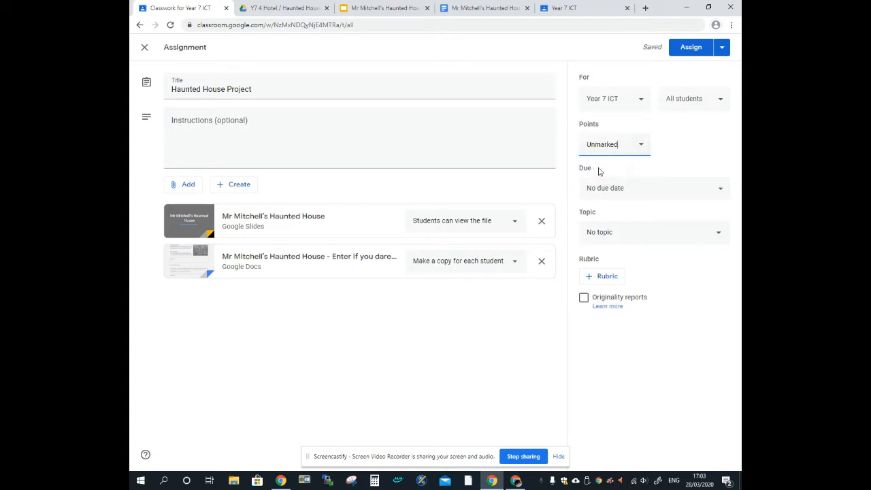
click(648, 190)
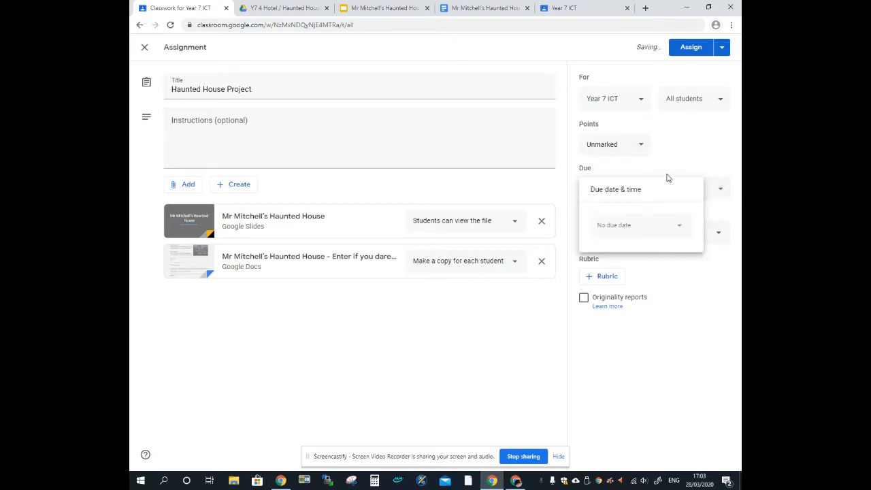
click(672, 164)
File the assignment under a new topic named 'Presentations'
click(644, 238)
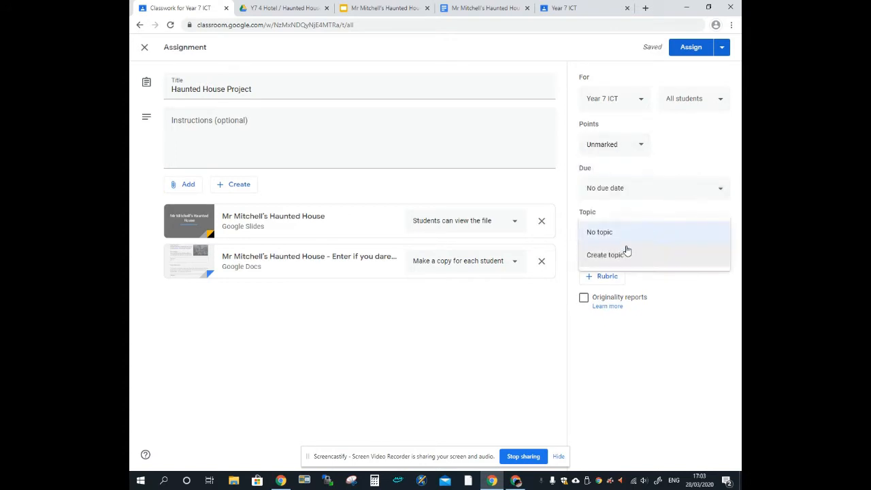
click(624, 254)
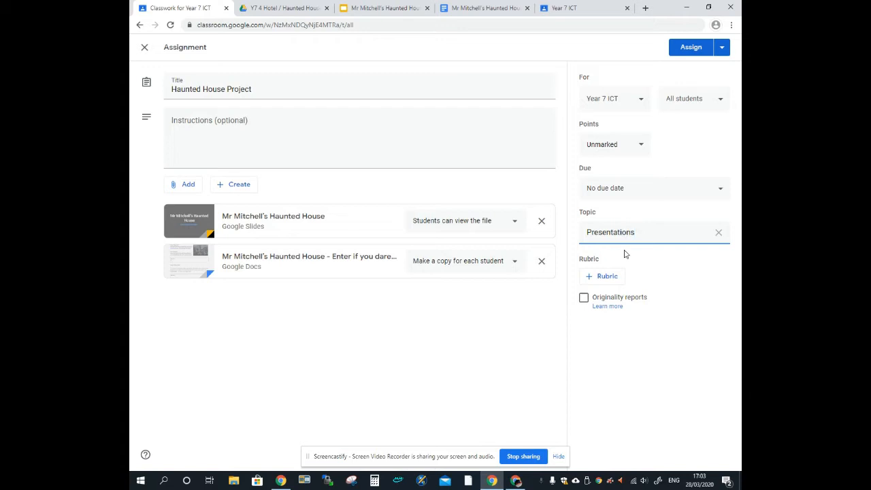
text(Presentations)
click(653, 273)
Confirm the assignment goes to the Year 7 ICT class and all its students
click(647, 102)
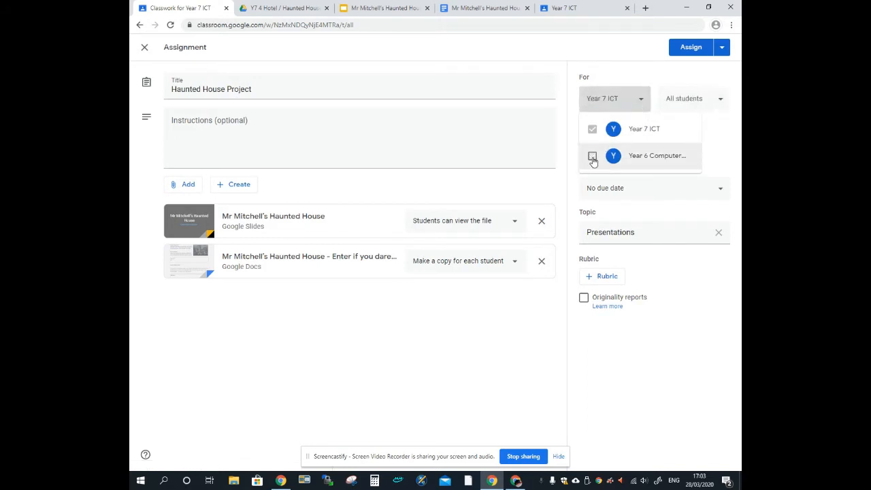
click(723, 115)
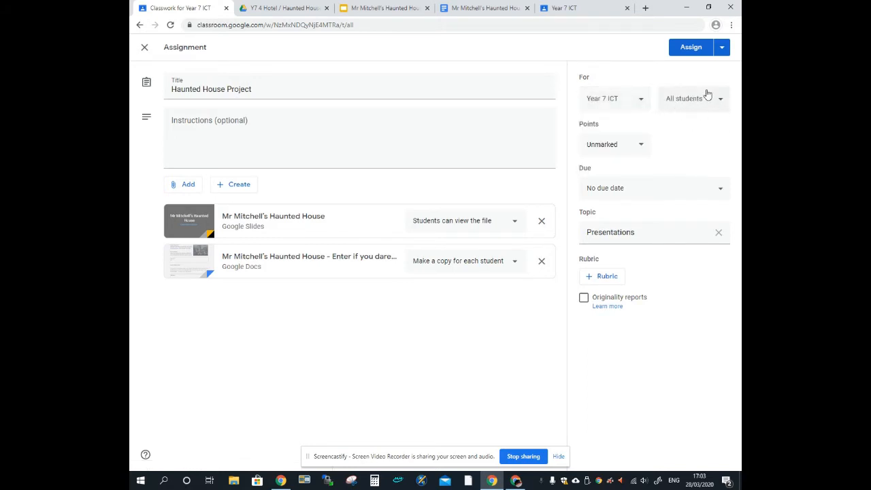
click(715, 97)
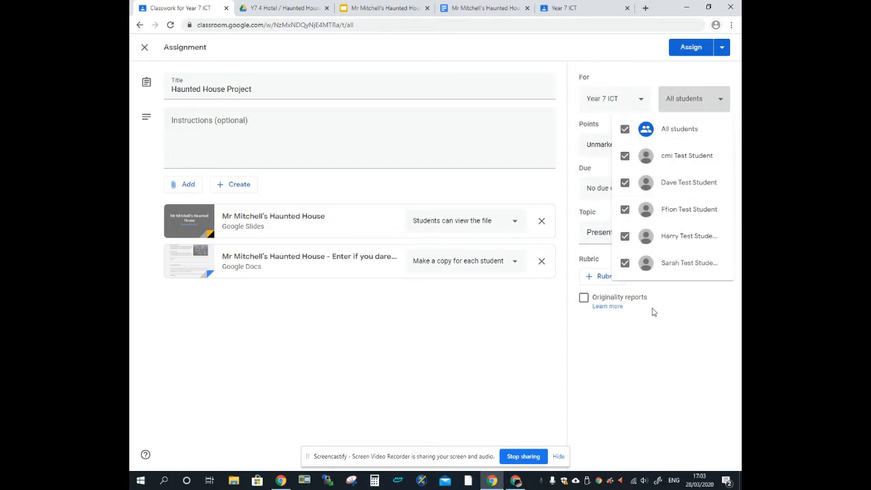
click(652, 77)
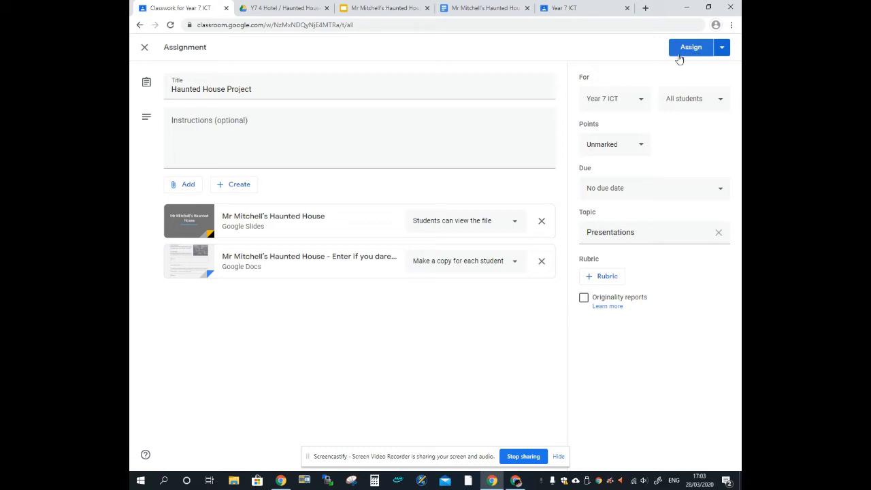
click(723, 53)
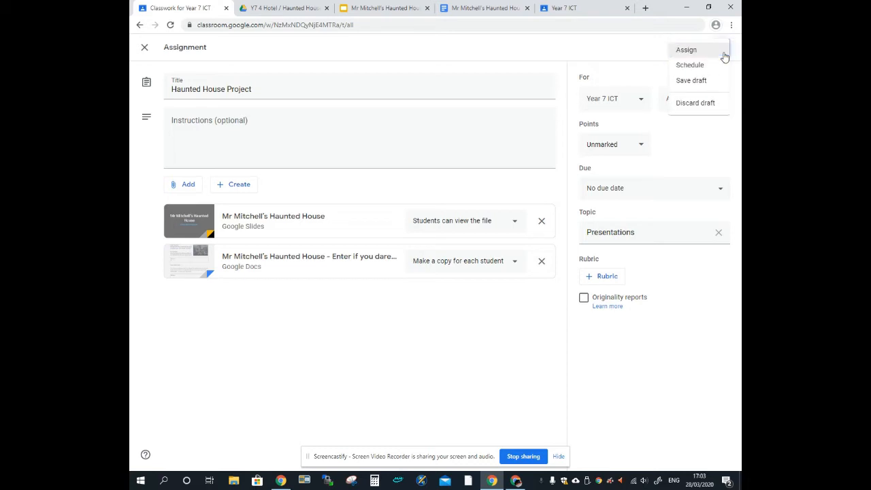
Try scheduling the post for 30 March at 09:00, then cancel the schedule
click(690, 66)
click(440, 242)
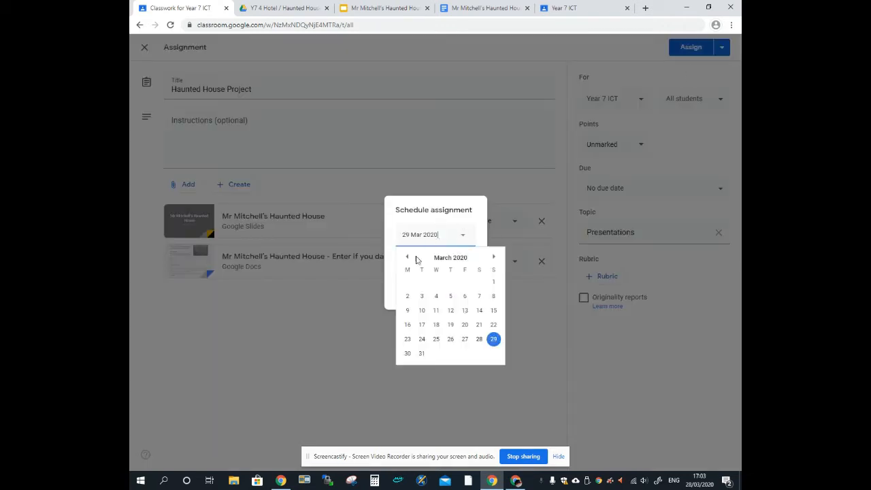
click(407, 354)
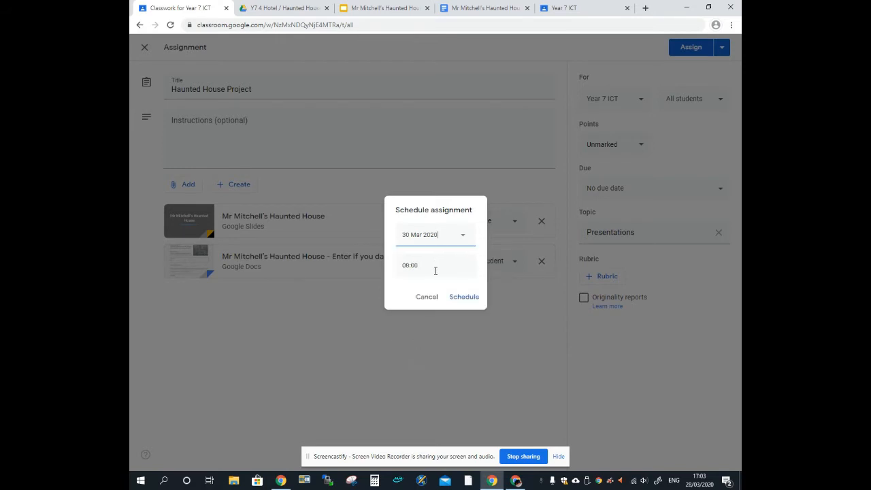
click(436, 267)
text(09:00)
click(427, 298)
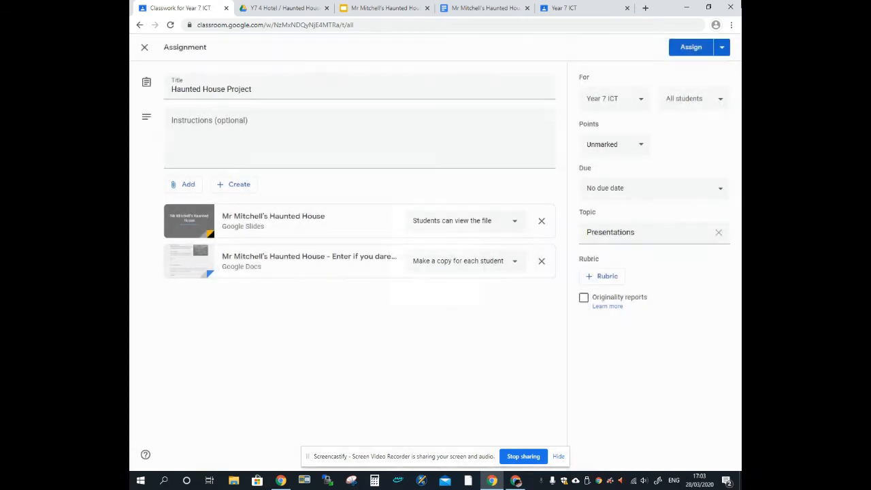
Assign the Haunted House Project now and close the worksheet and slideshow tabs
click(691, 49)
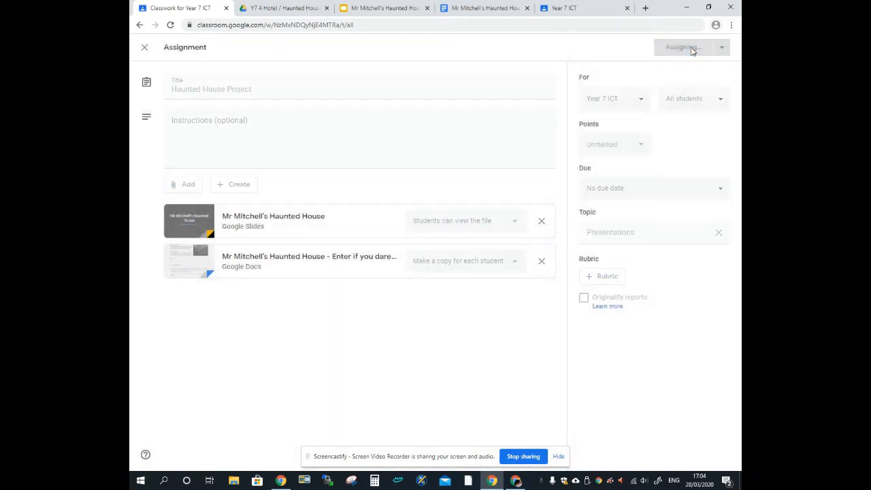
click(527, 7)
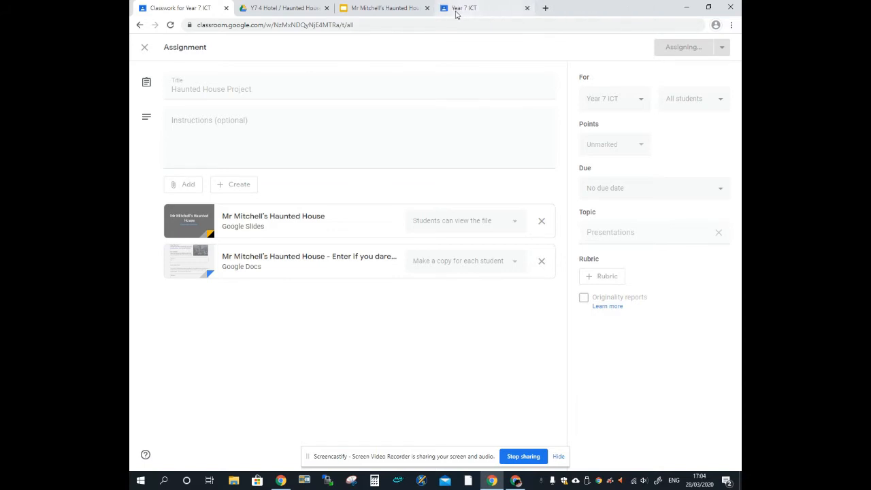
click(427, 8)
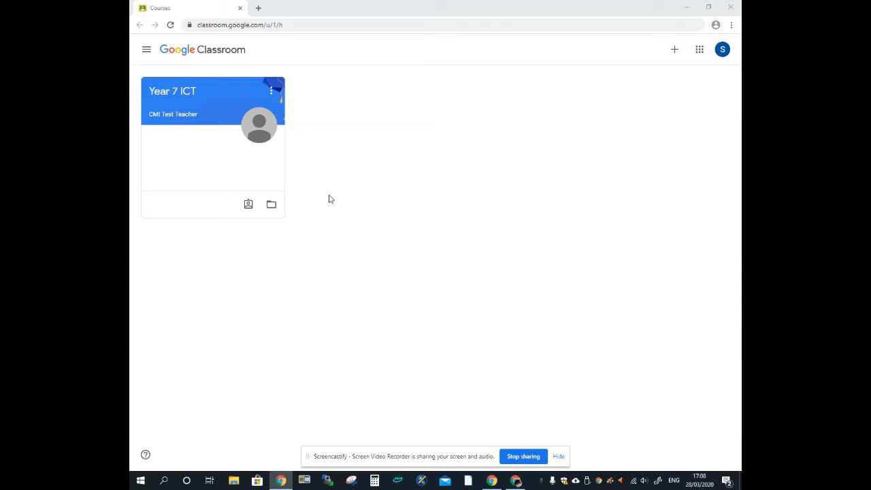
Open the Year 7 ICT class and its Haunted House Project post from the Stream
click(172, 101)
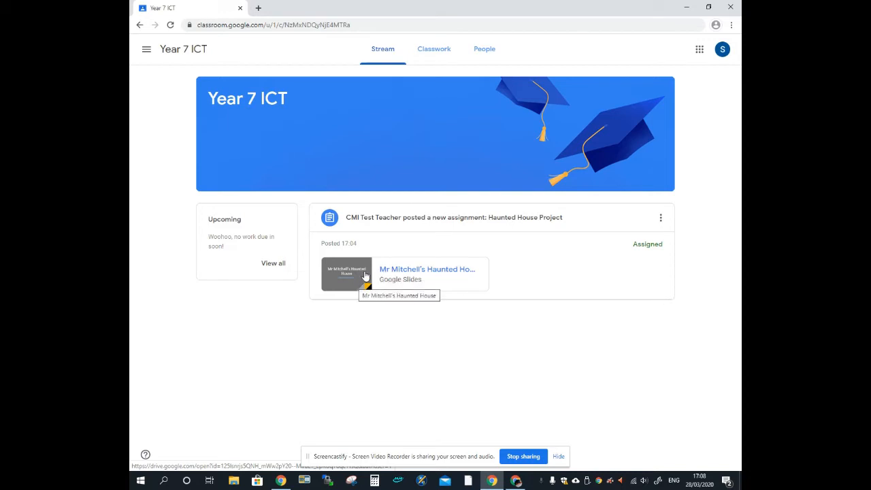
click(443, 226)
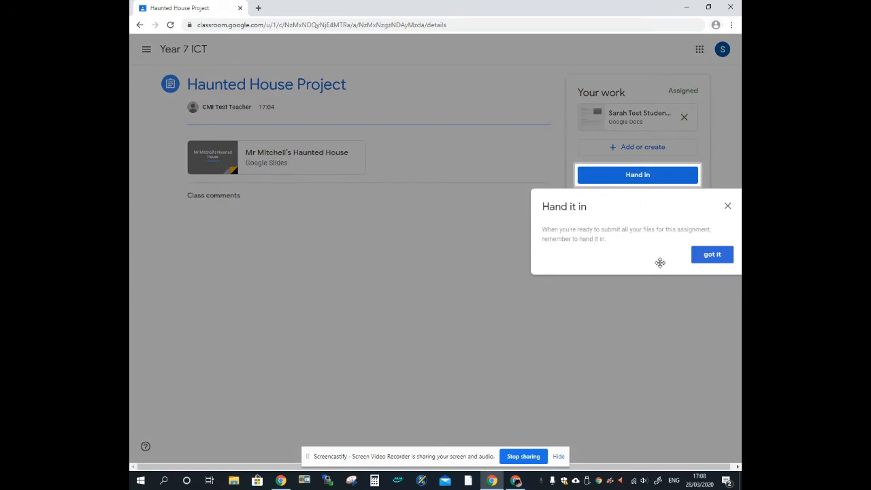
Dismiss the hand-in tip, preview the Haunted House slideshow, then open the student's worksheet copy
click(728, 206)
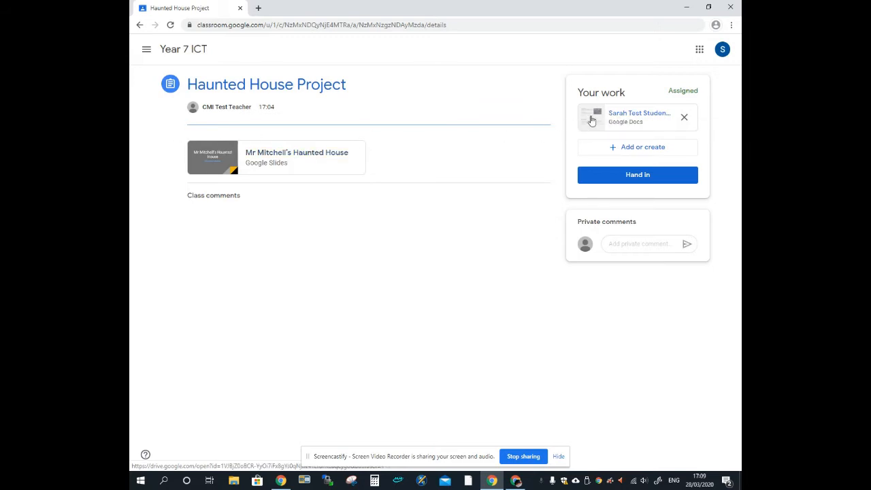
click(334, 169)
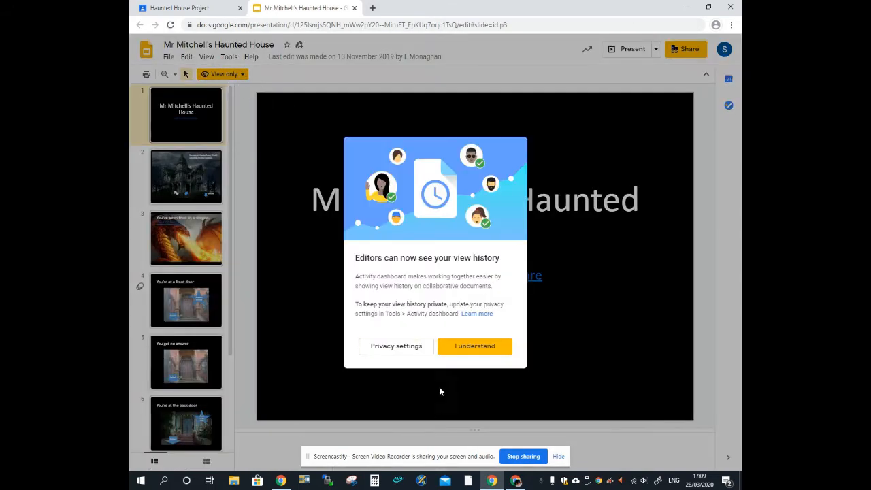
click(460, 350)
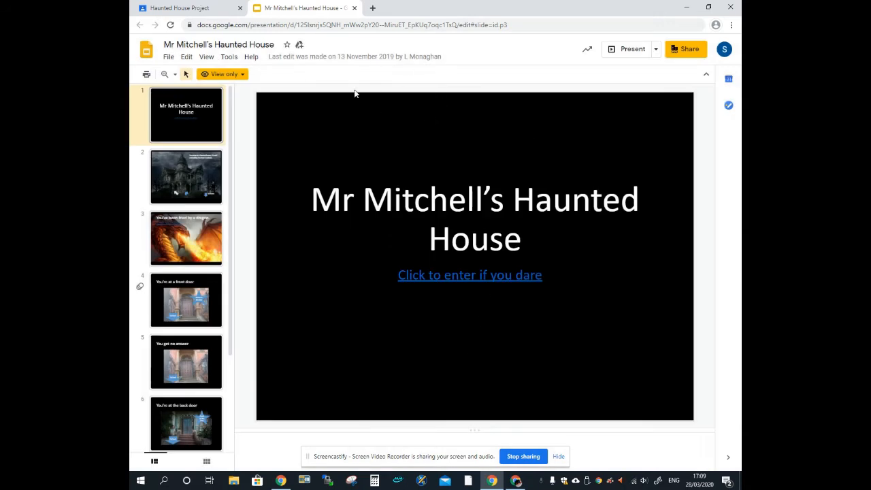
click(354, 8)
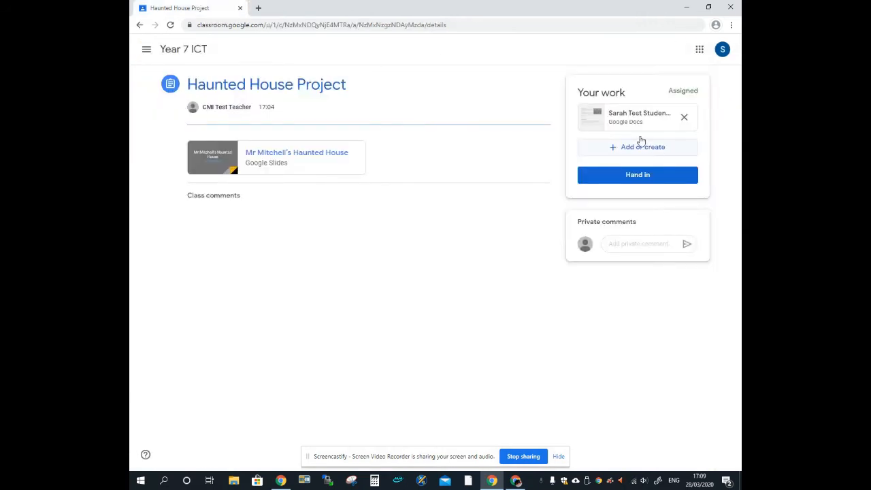
click(632, 117)
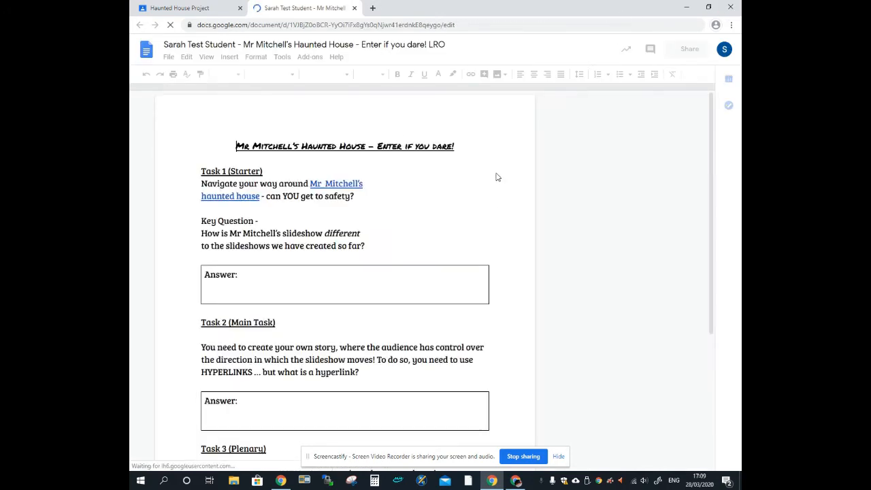
Try the worksheet's first Answer box, then close the Docs tab to return to the assignment
click(232, 290)
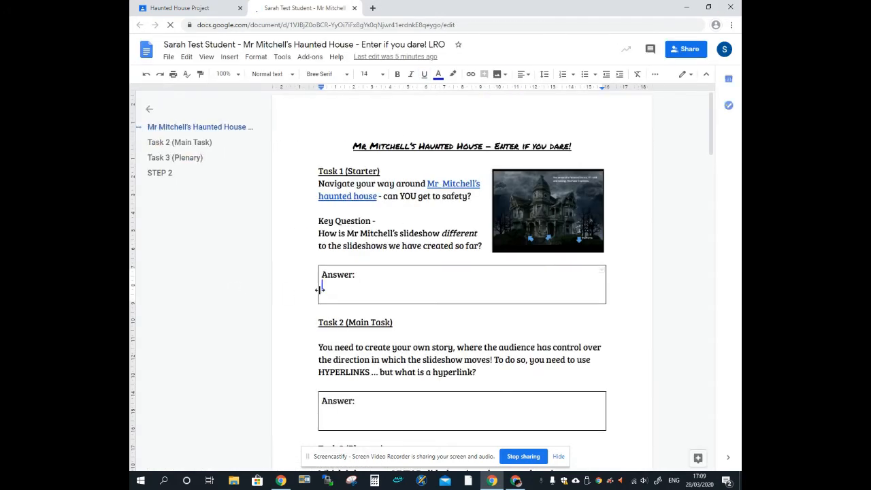
click(361, 462)
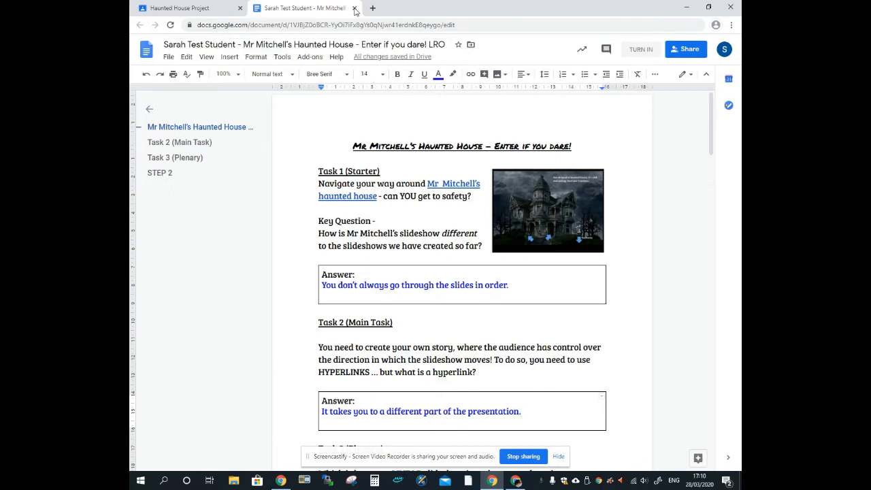
click(354, 8)
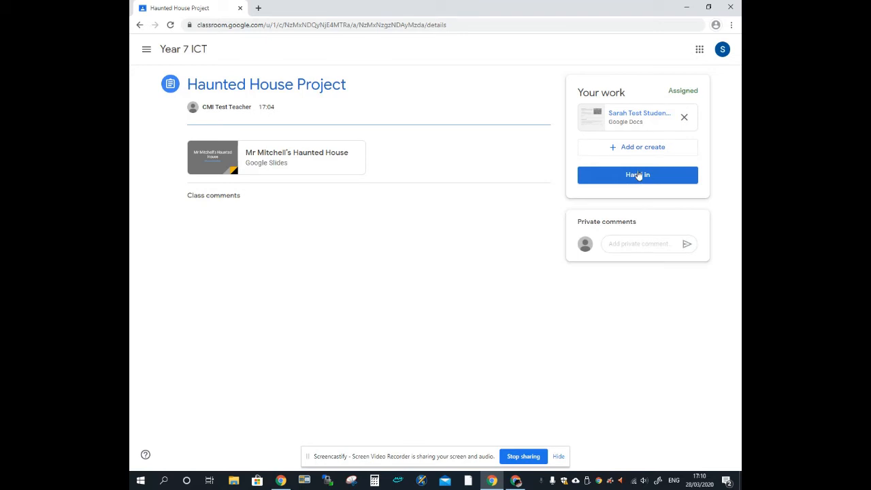
Hand in the Haunted House worksheet and confirm the hand-in
click(638, 177)
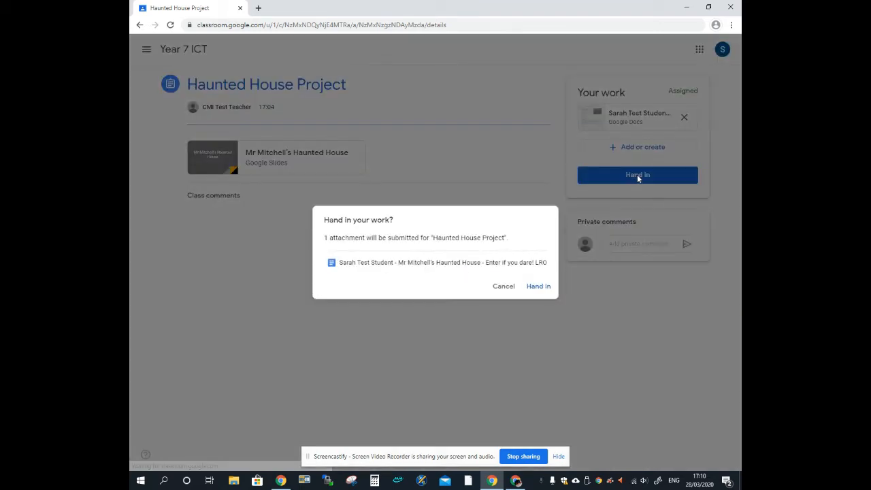
click(539, 287)
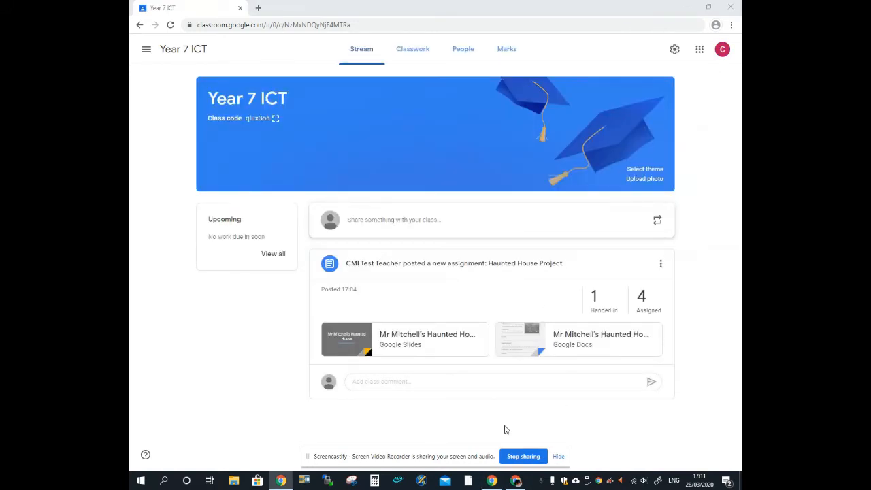
Open the handed-in work list and review each student's submission
click(606, 307)
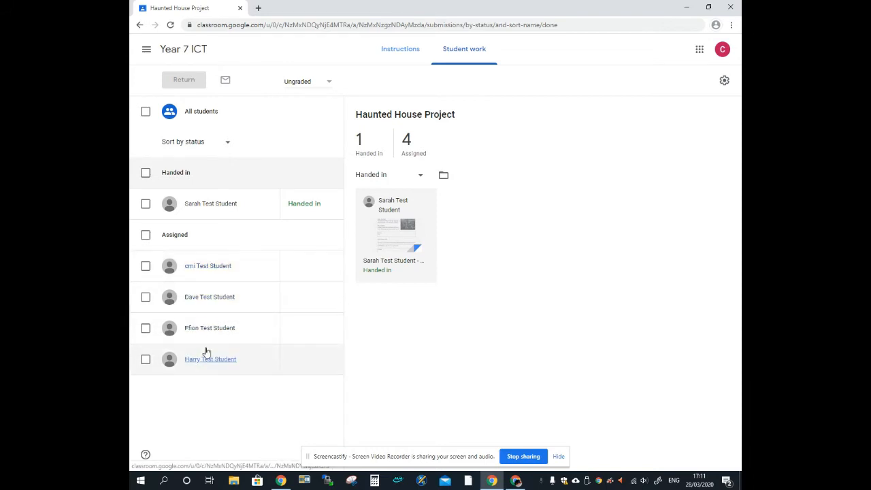
click(210, 274)
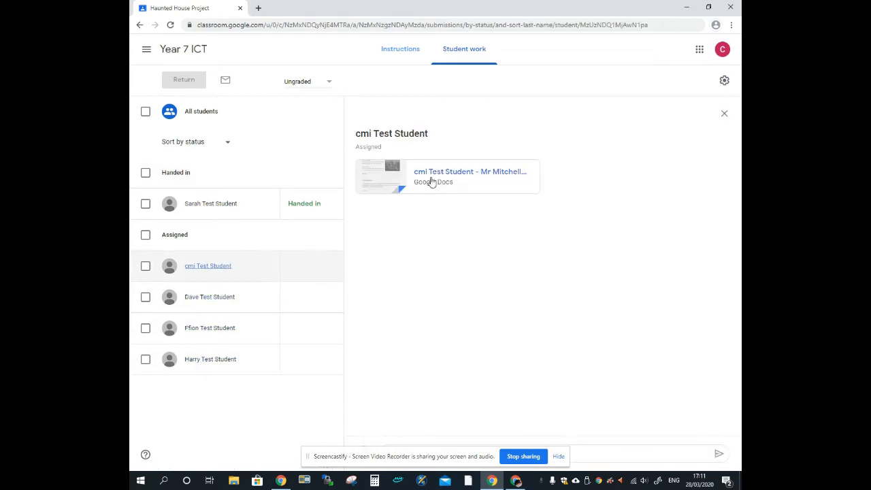
click(175, 308)
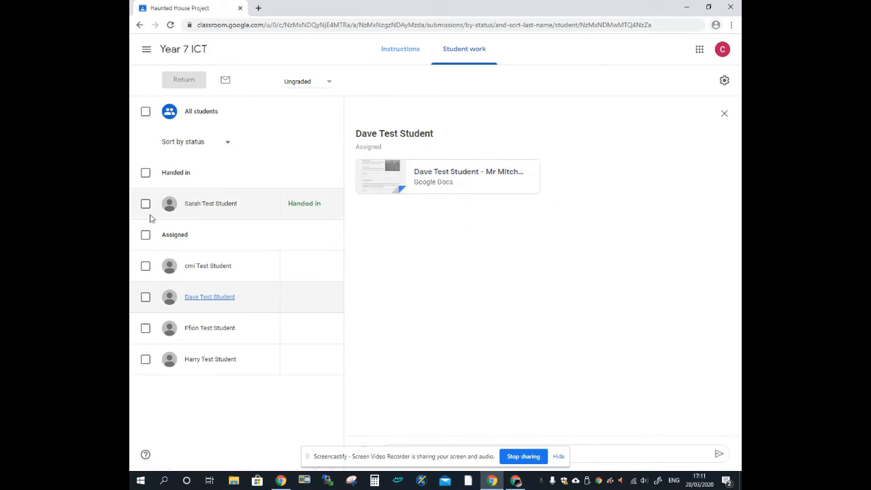
click(207, 213)
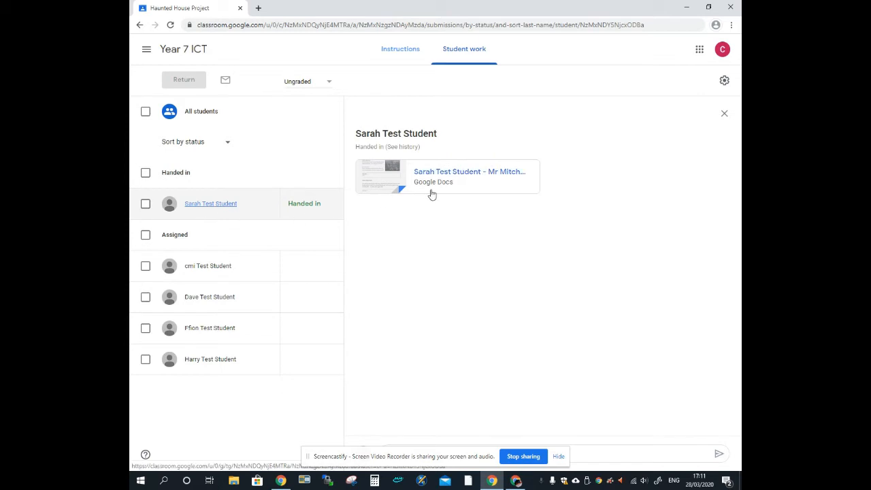
Change the assignment's points from Ungraded to 10 and open the handed-in worksheet for marking
click(316, 81)
drag(316, 81, 283, 79)
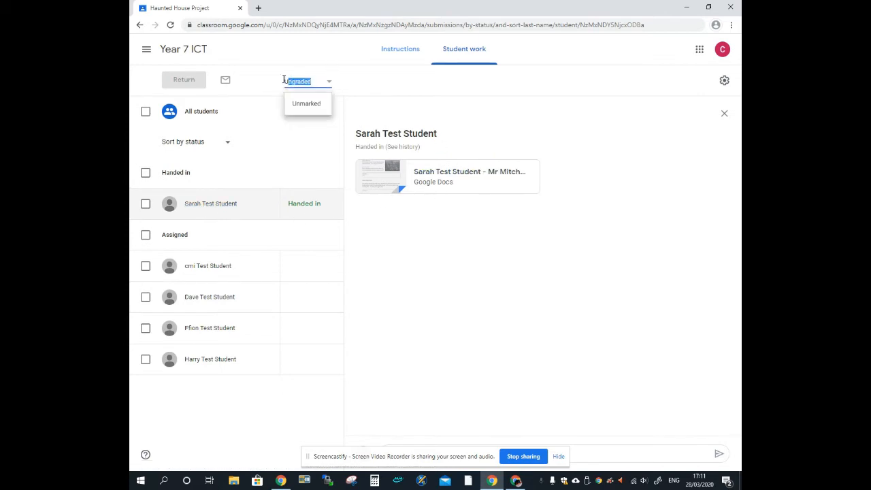
text(10)
key(Return)
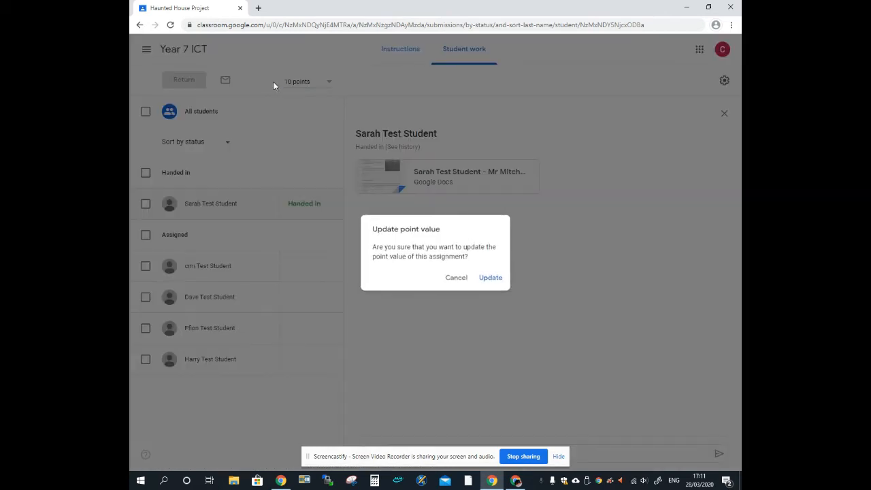
click(486, 277)
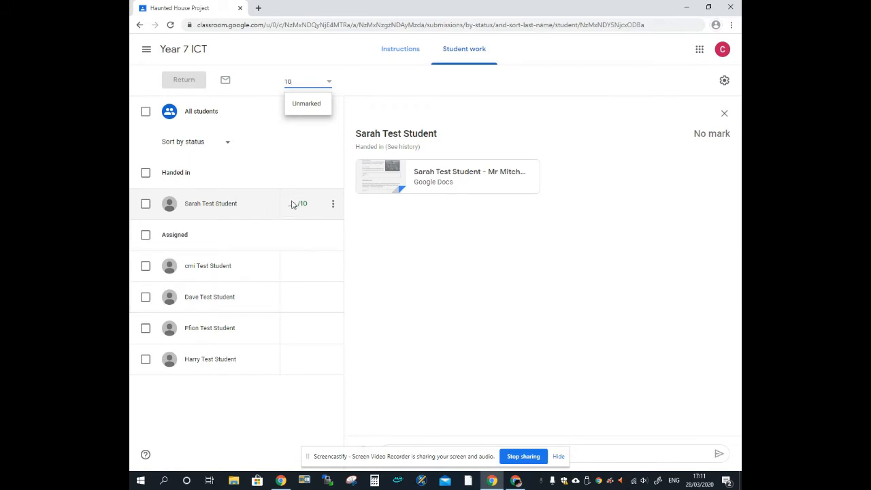
click(294, 204)
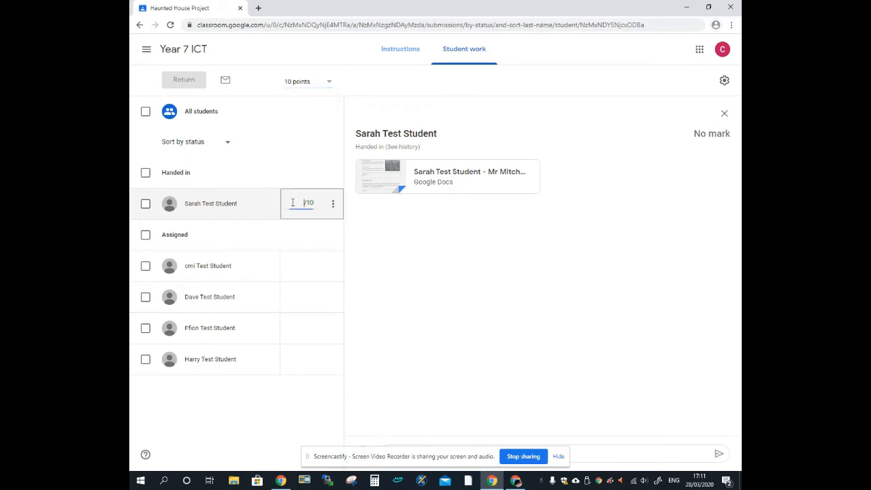
click(429, 177)
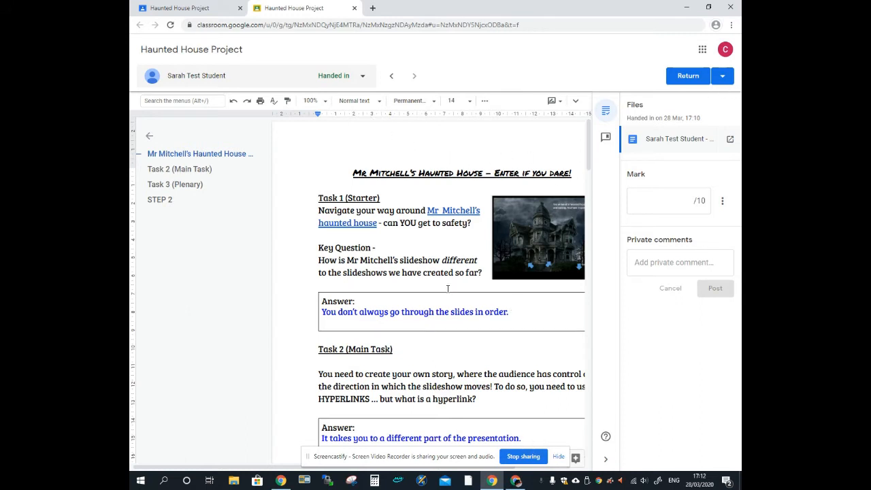
Comment "Great work here." on the selected phrase in the Task 1 answer
drag(389, 313, 475, 313)
scroll(448, 312, right, 2)
right_click(433, 313)
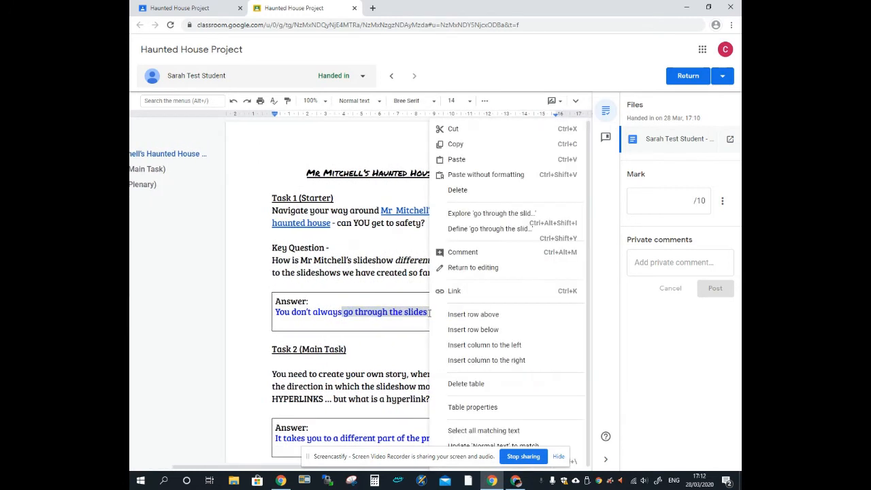
click(460, 252)
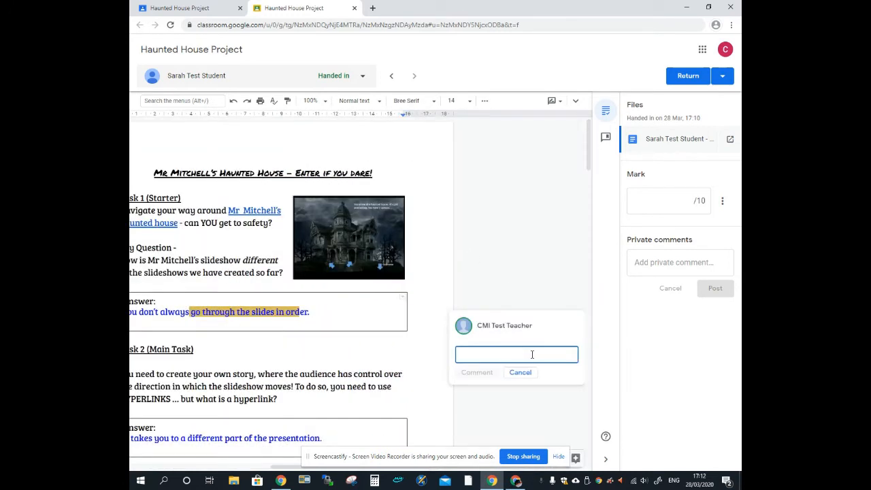
text(Great work here.)
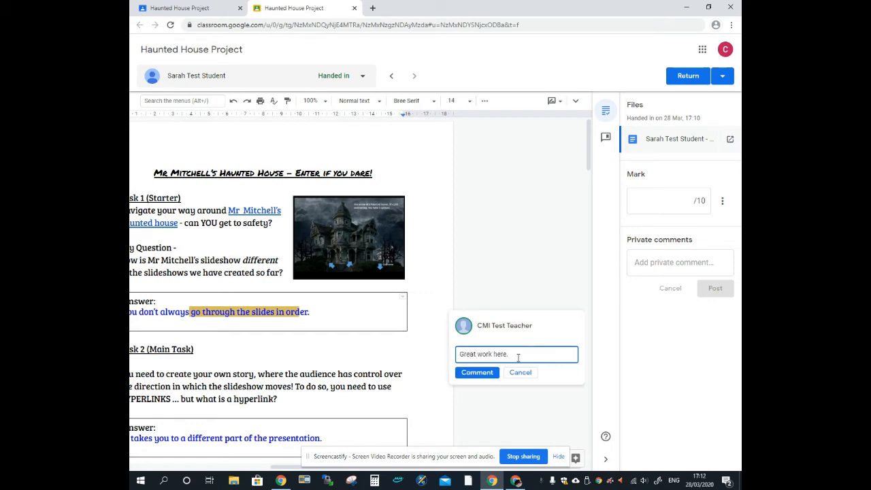
click(477, 372)
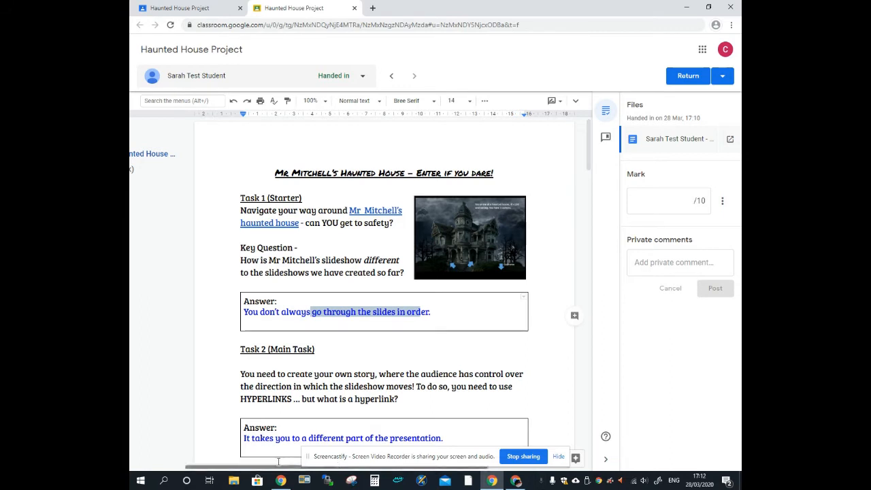
Add the "Great work here." comment to the comment bank
drag(258, 468, 327, 469)
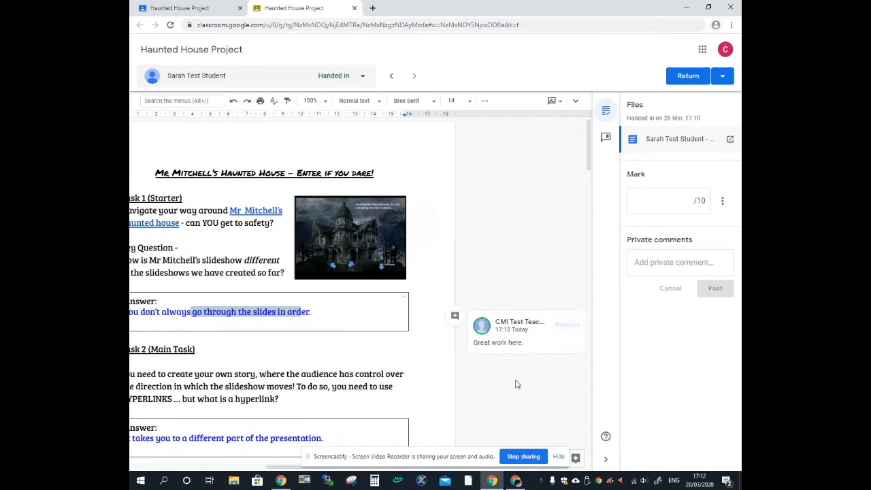
click(555, 338)
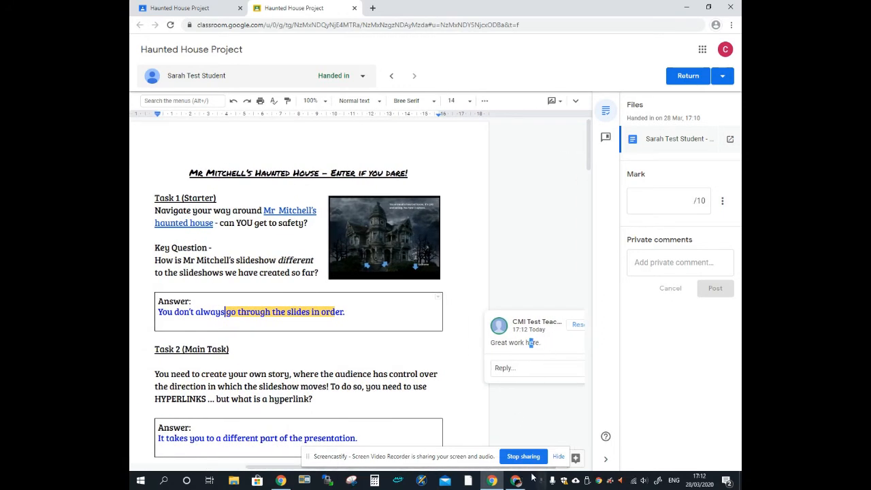
drag(567, 468, 599, 467)
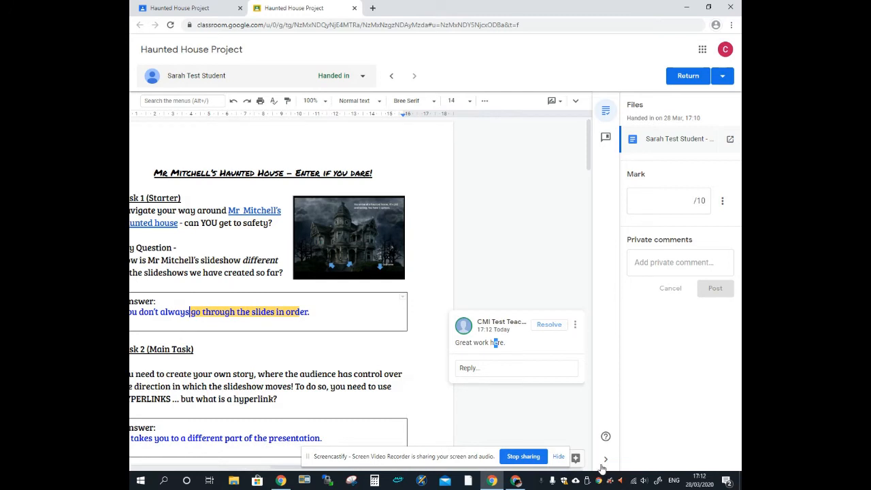
click(576, 327)
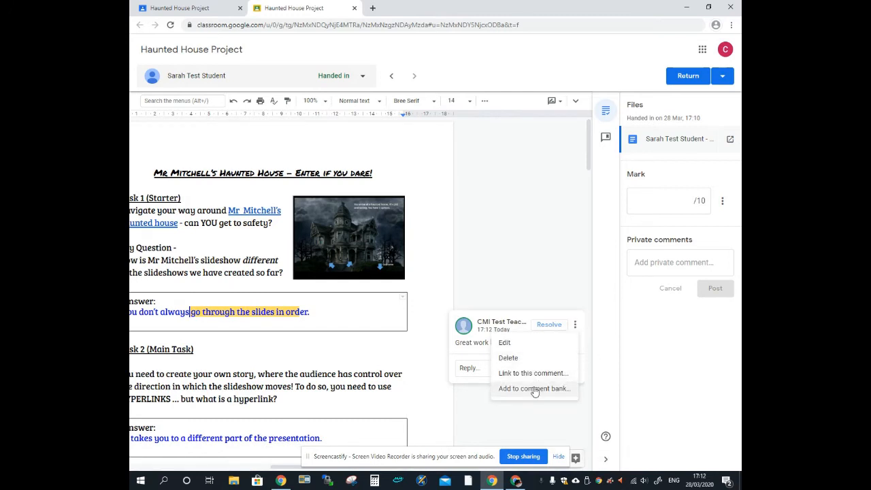
click(535, 389)
click(533, 295)
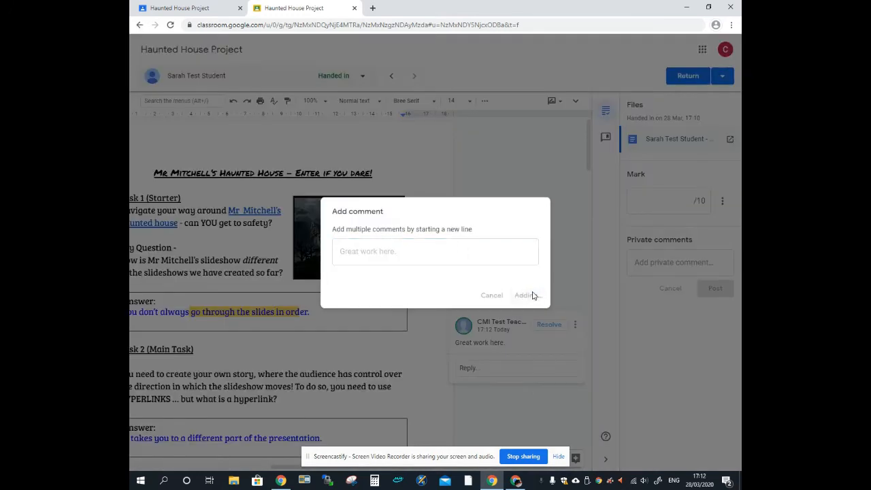
scroll(370, 367, down, 4)
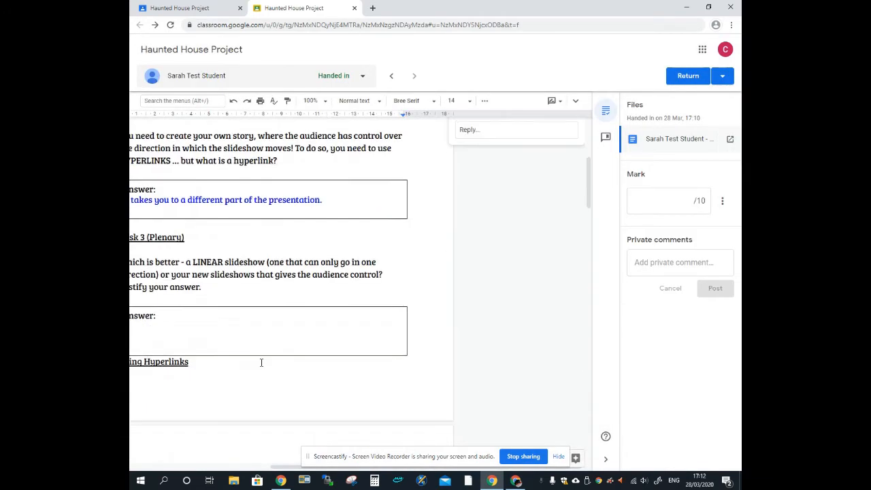
Start a draft comment reading "great" on the Task 2 answer
double_click(242, 203)
drag(277, 200, 336, 200)
right_click(335, 200)
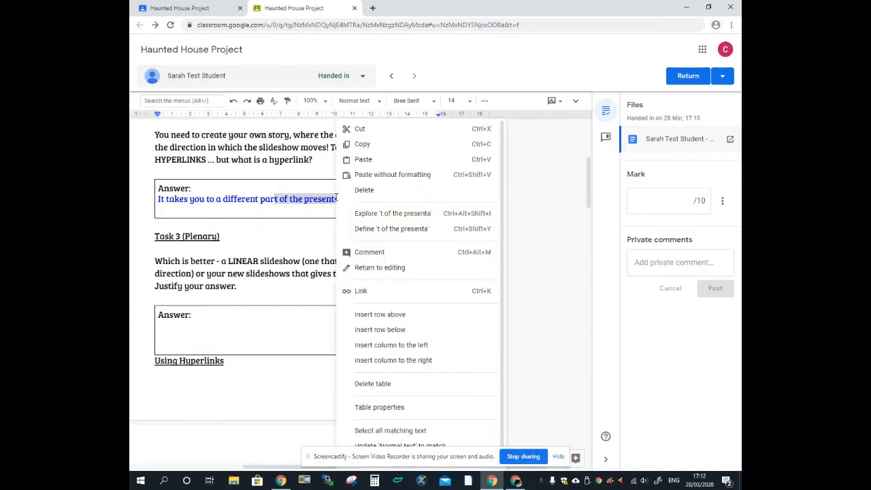
click(385, 253)
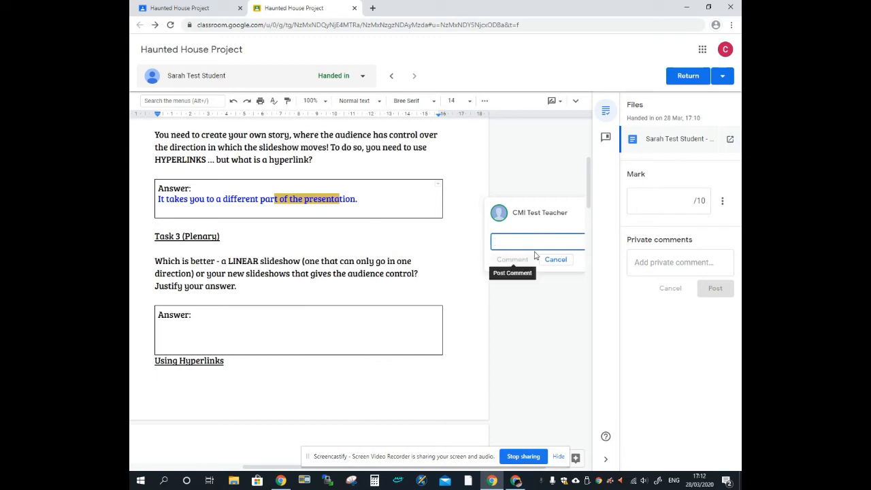
text(great)
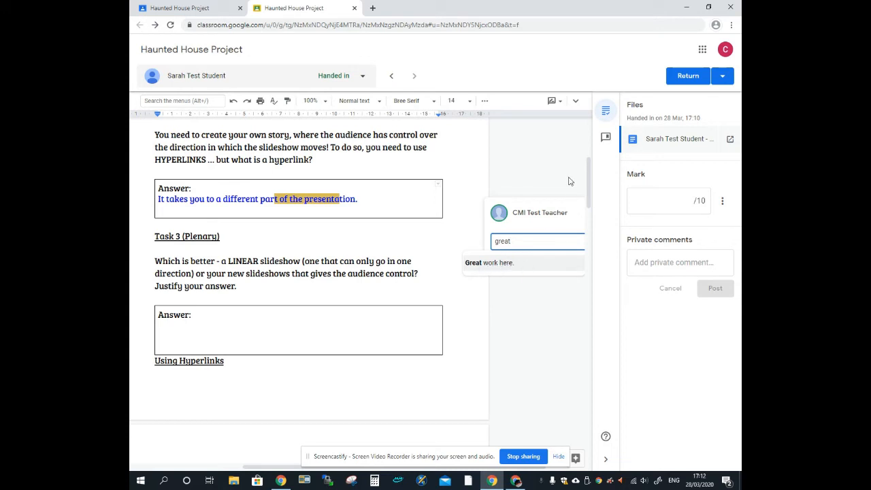
Open the comment bank, dismiss its introduction, and start and then cancel adding a bank comment
click(606, 139)
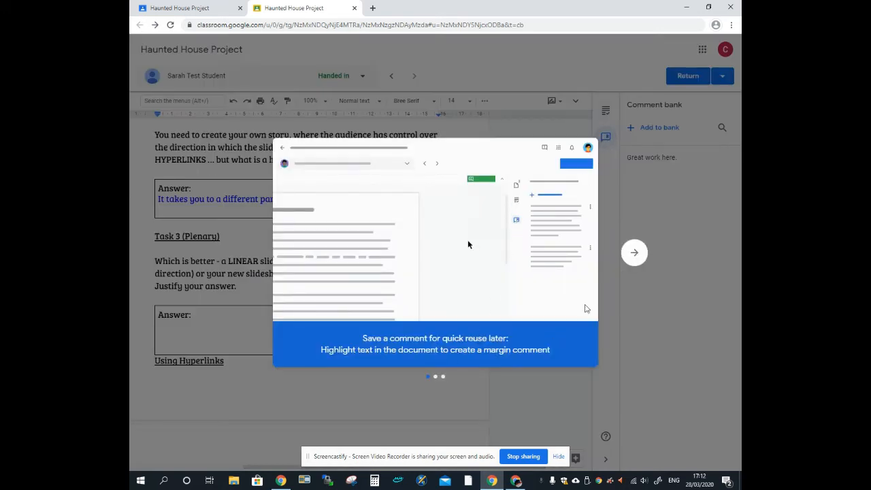
click(635, 253)
click(635, 253)
click(638, 253)
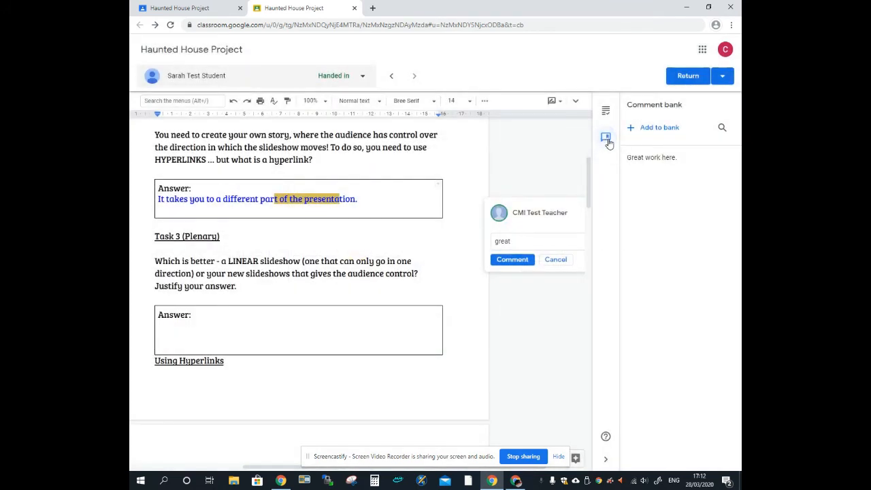
click(610, 455)
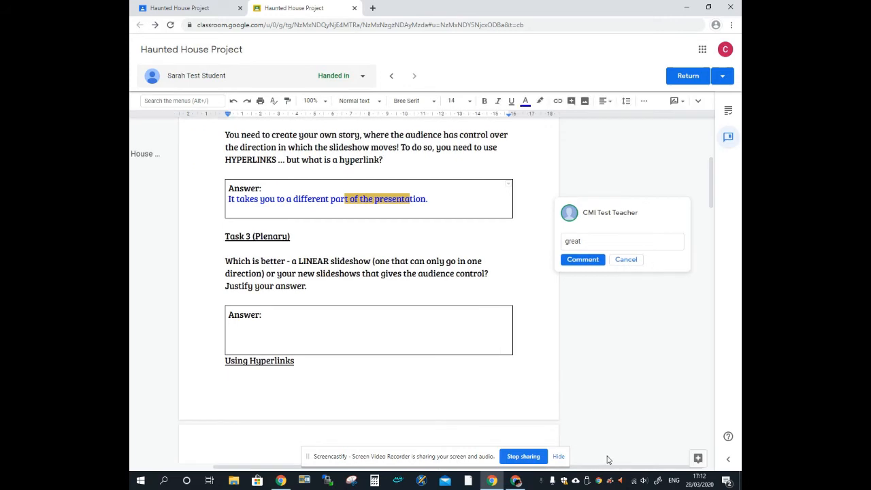
click(728, 459)
click(660, 127)
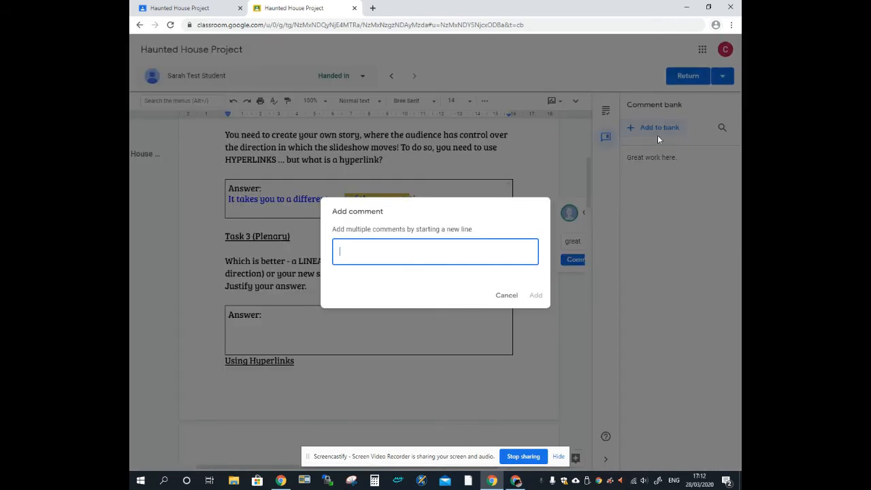
click(507, 296)
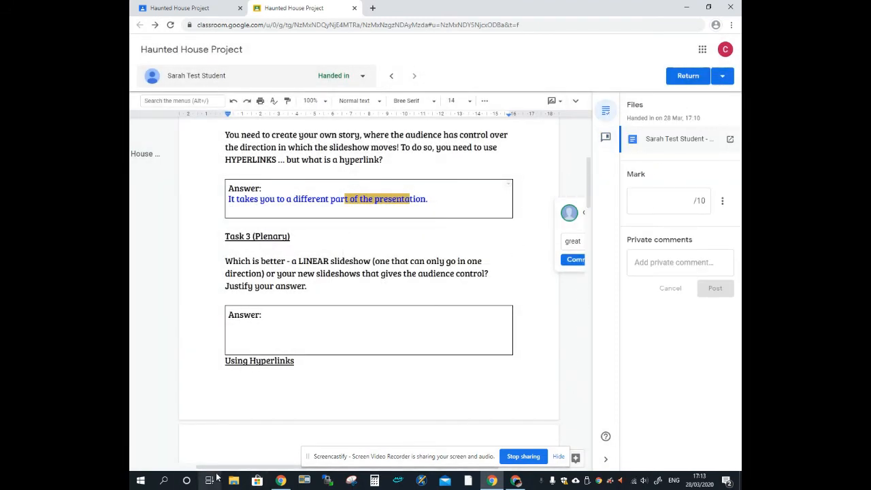
drag(208, 469, 280, 474)
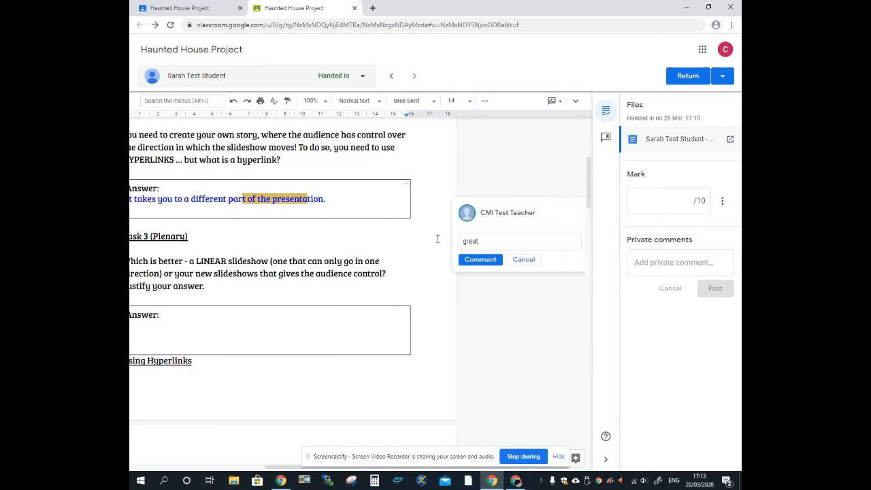
Switch between students' work and enter a mark of 10 for the handed-in worksheet
click(353, 80)
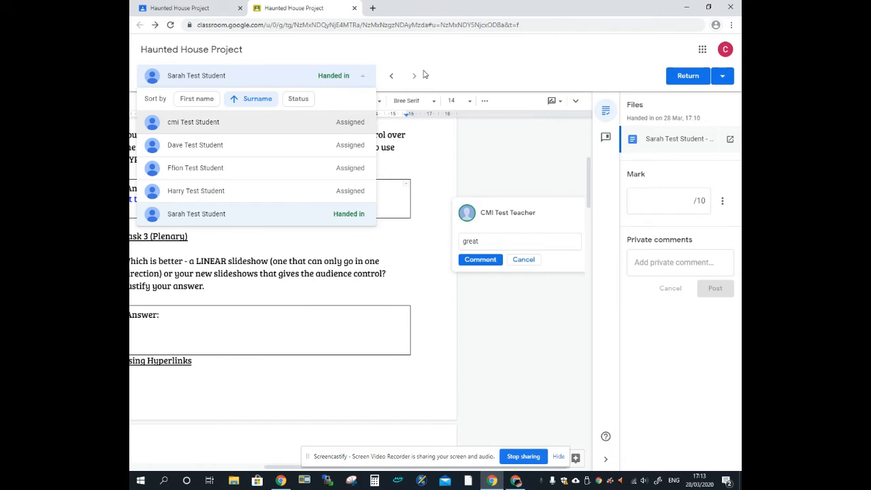
click(390, 76)
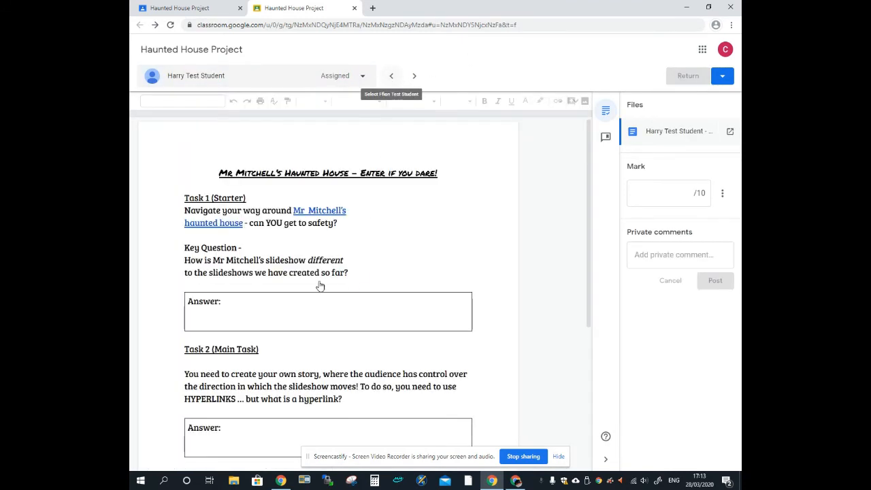
click(415, 76)
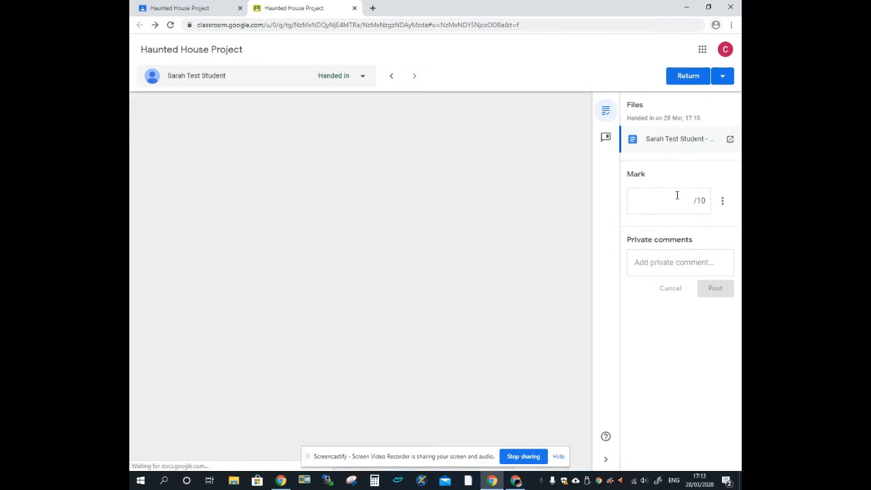
click(682, 197)
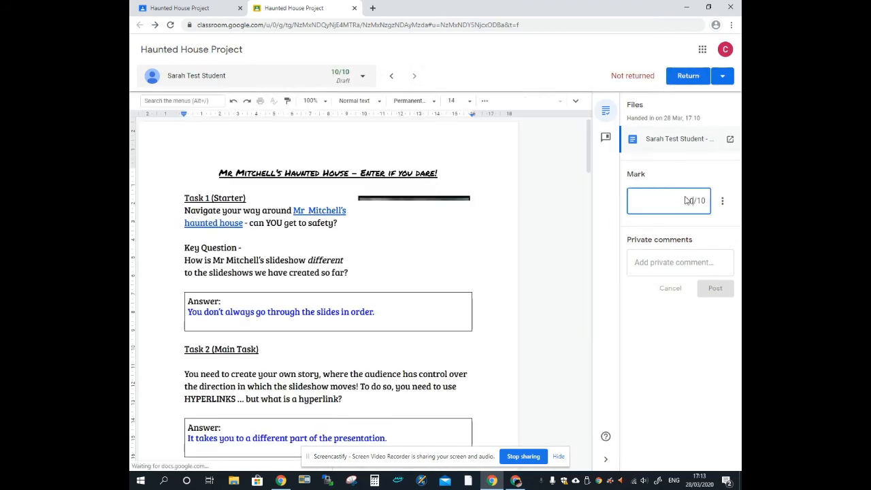
text(10)
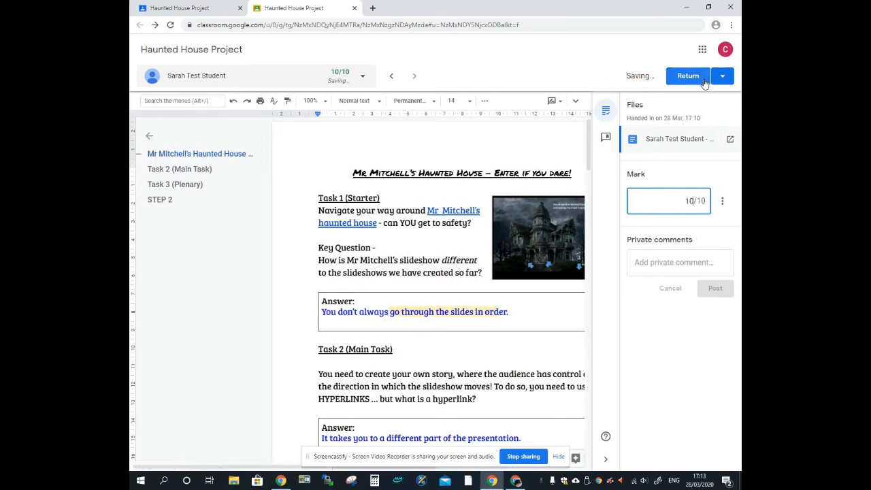
Start returning the work, cancel it, and close the grading tab
click(689, 77)
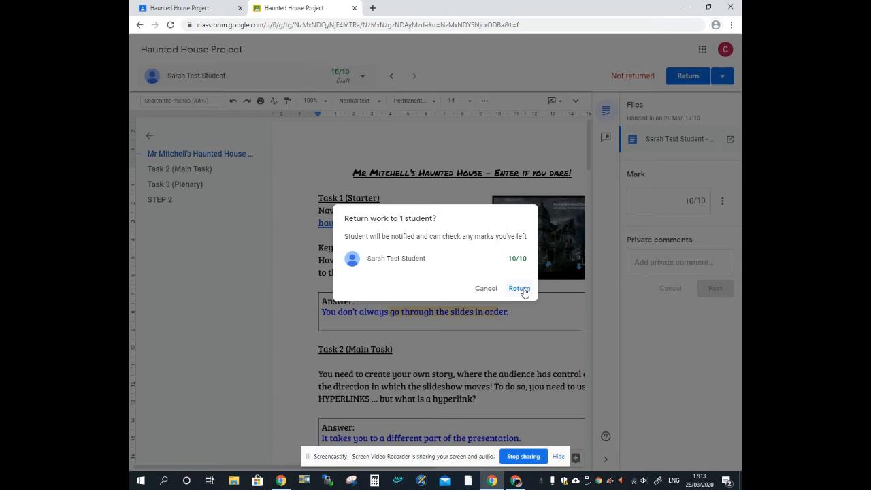
click(484, 288)
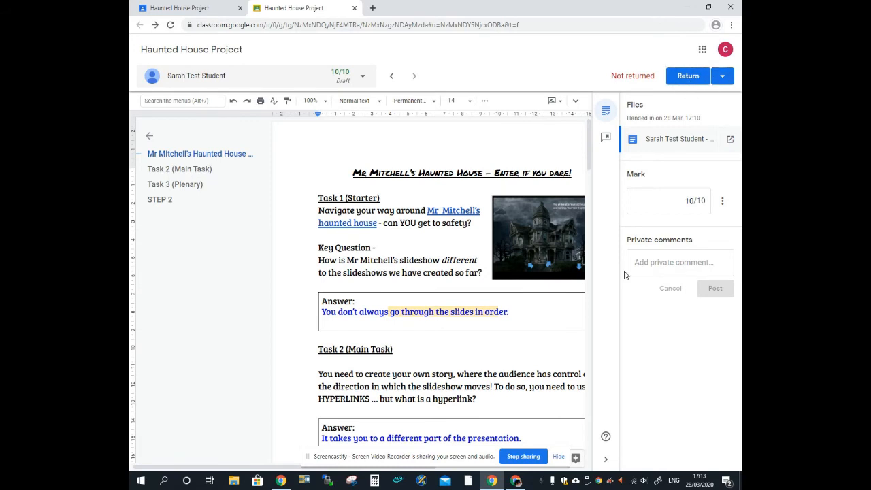
click(644, 263)
click(354, 9)
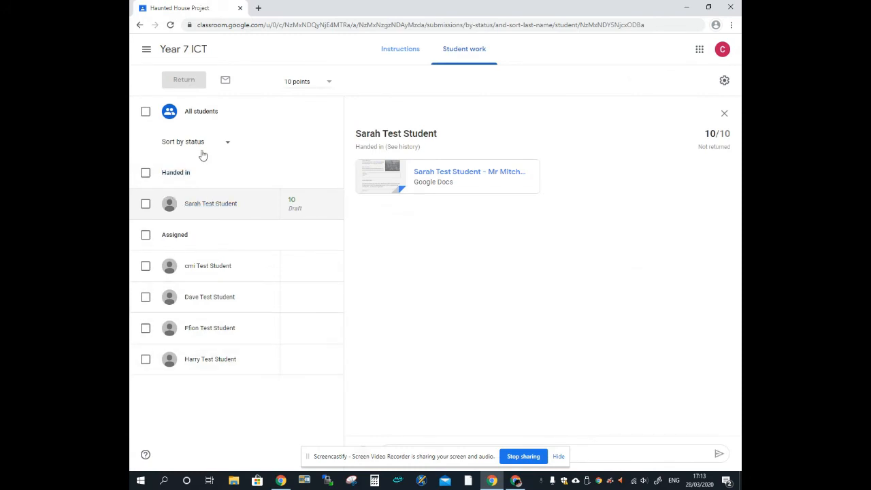
Select the handed-in and assigned students, cancel returning their work, and show the submissions overview
click(147, 174)
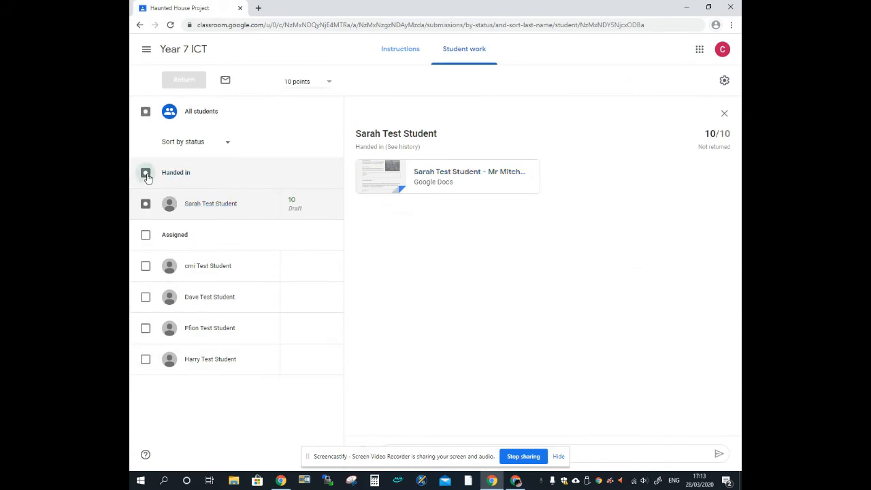
click(145, 237)
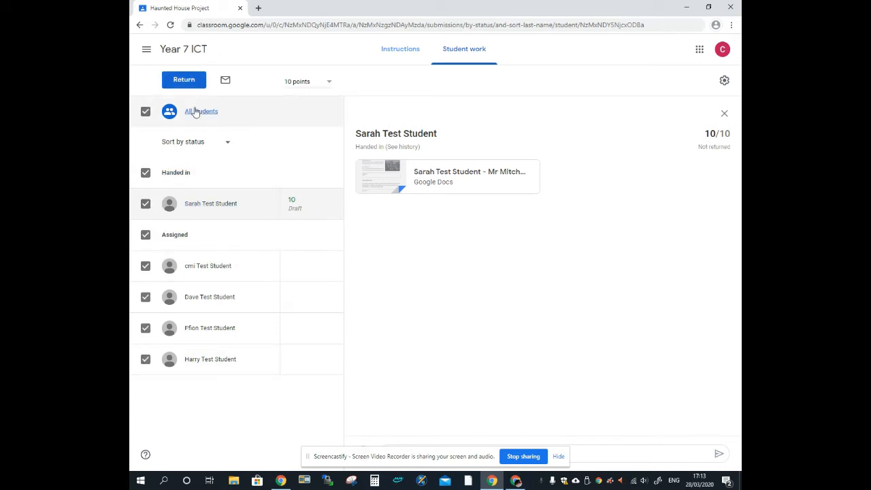
click(185, 85)
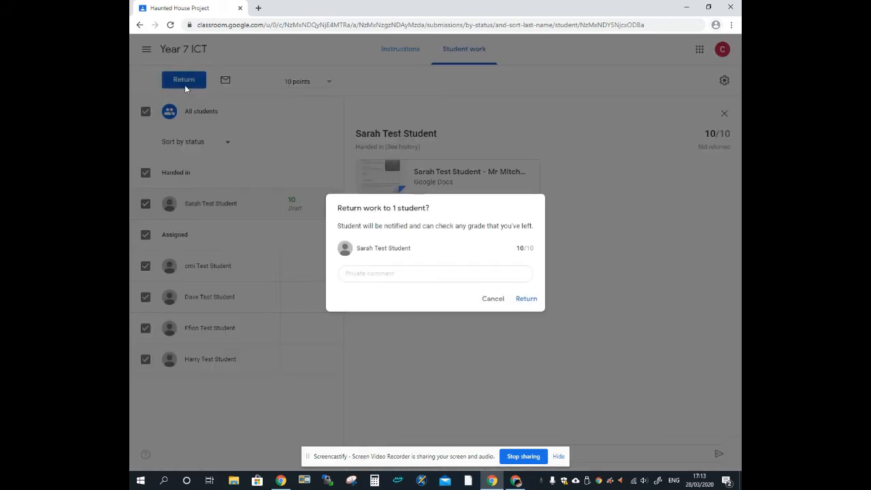
click(368, 274)
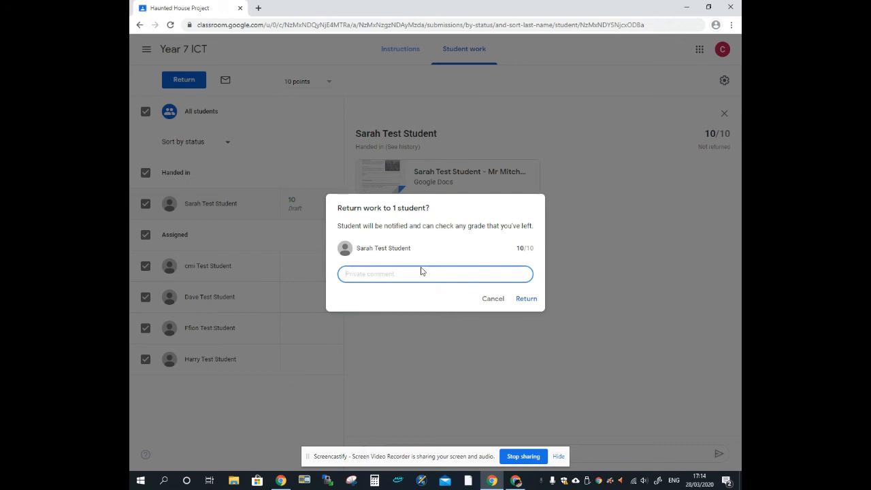
click(501, 302)
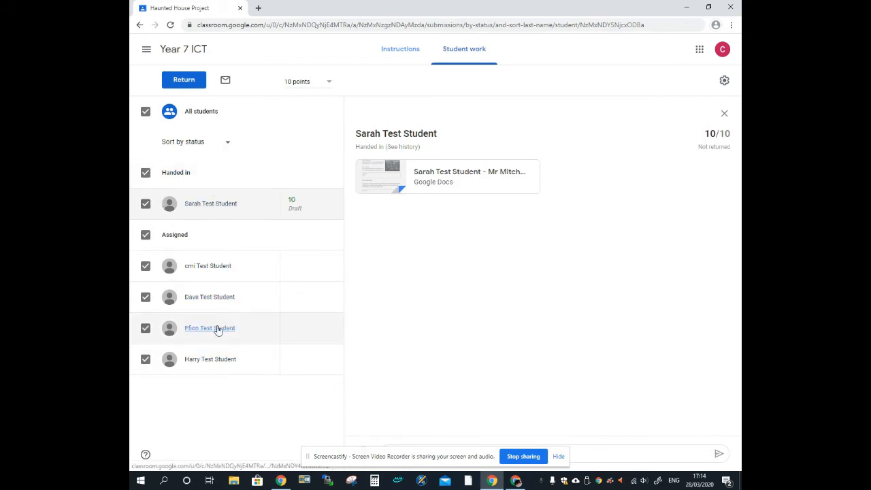
click(724, 113)
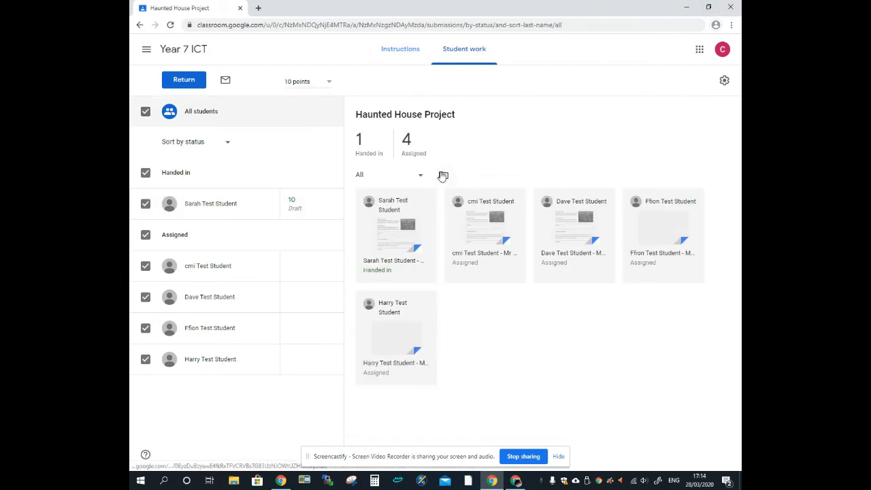
View the assignment's instructions and go to the Year 7 ICT class stream
click(391, 49)
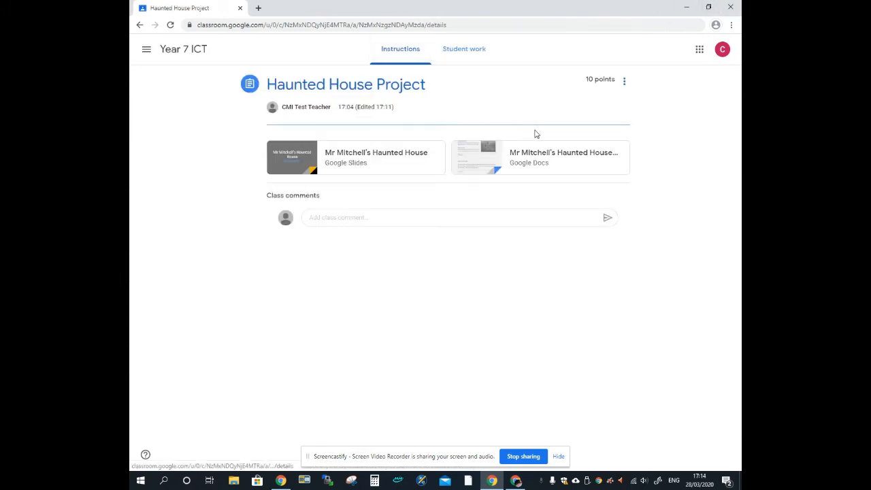
click(624, 80)
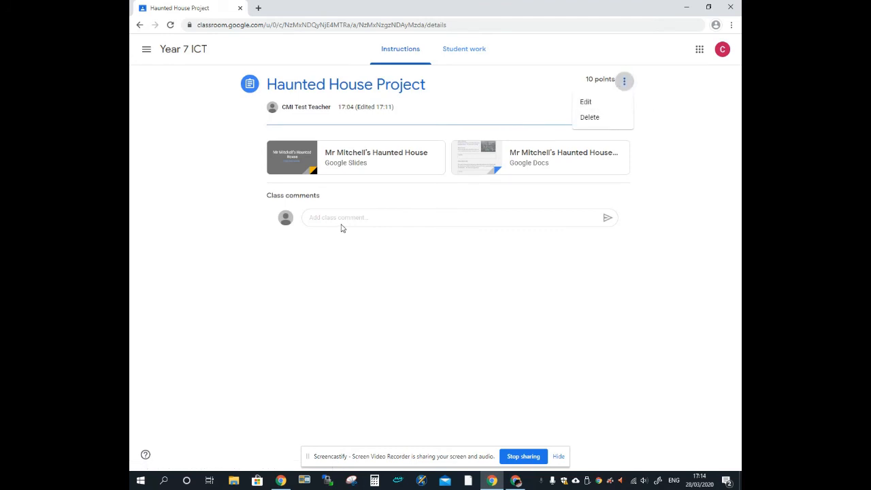
click(293, 185)
click(174, 49)
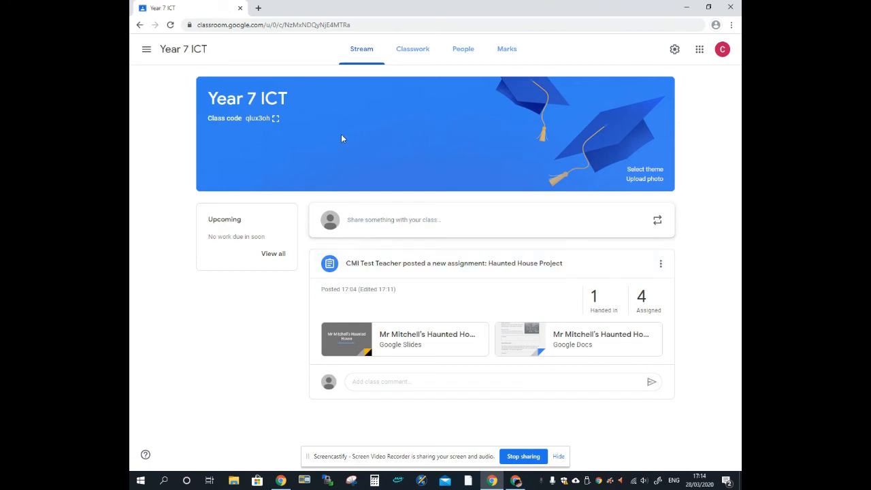
Try the Stream post box's attach and post options, delete the test text, and go to Classwork
click(395, 222)
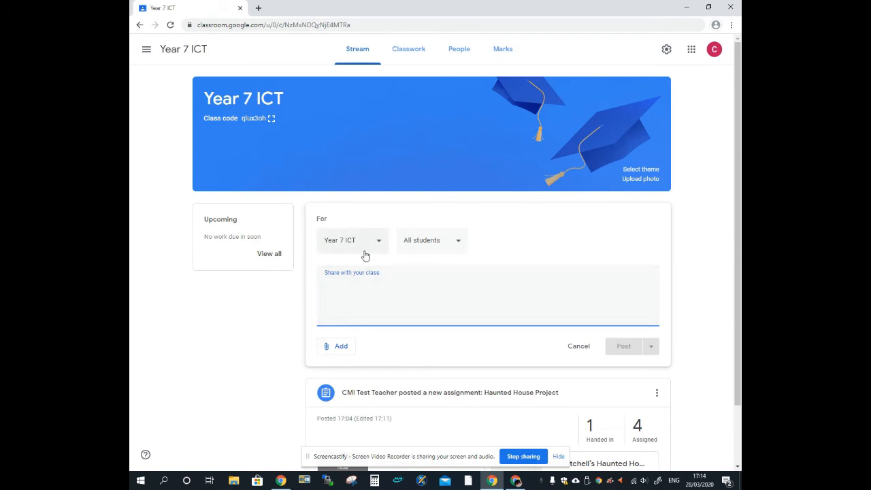
click(338, 346)
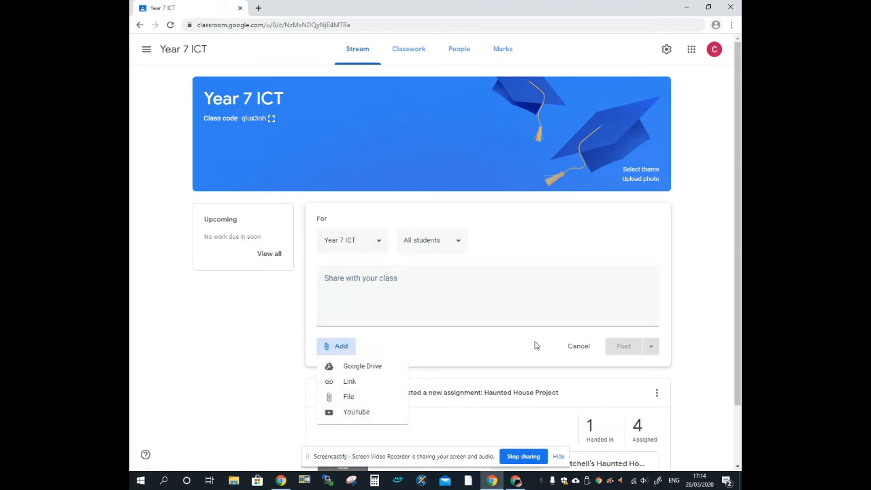
click(576, 353)
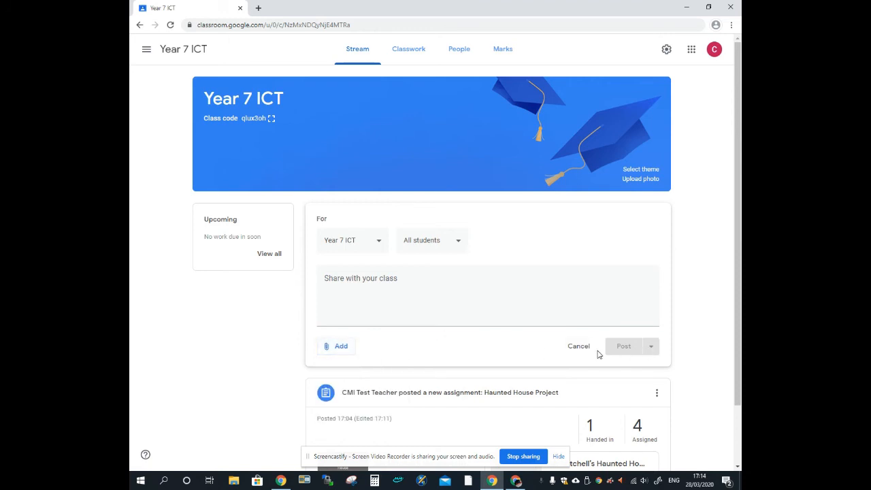
click(405, 306)
text(das)
click(652, 347)
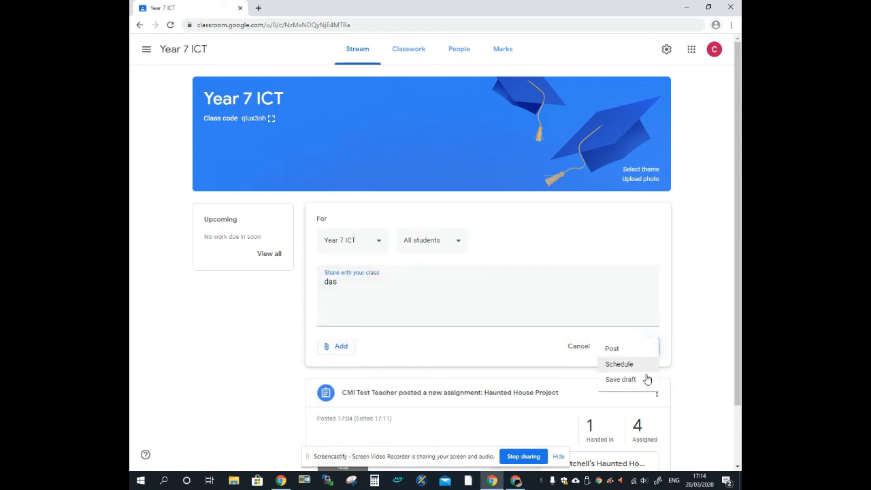
click(343, 280)
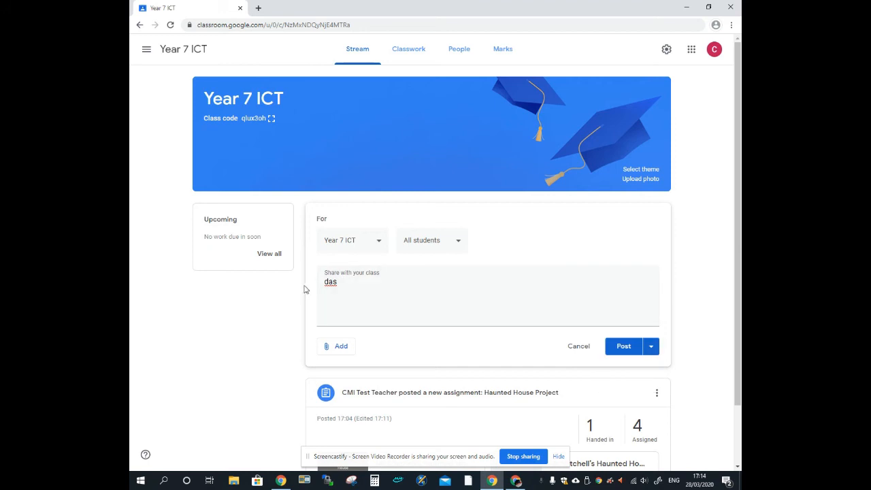
double_click(330, 282)
key(BackSpace)
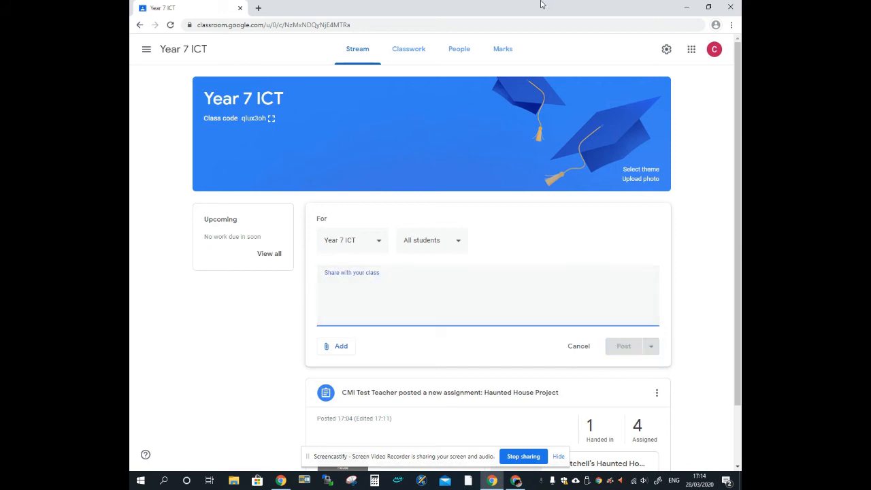
click(410, 60)
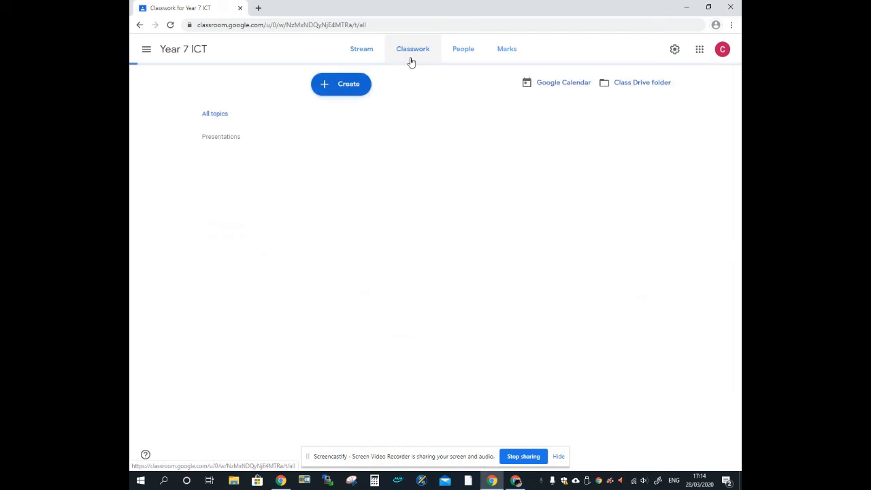
Start a new Material post, look at its attachment options, and close it unfinished
click(352, 86)
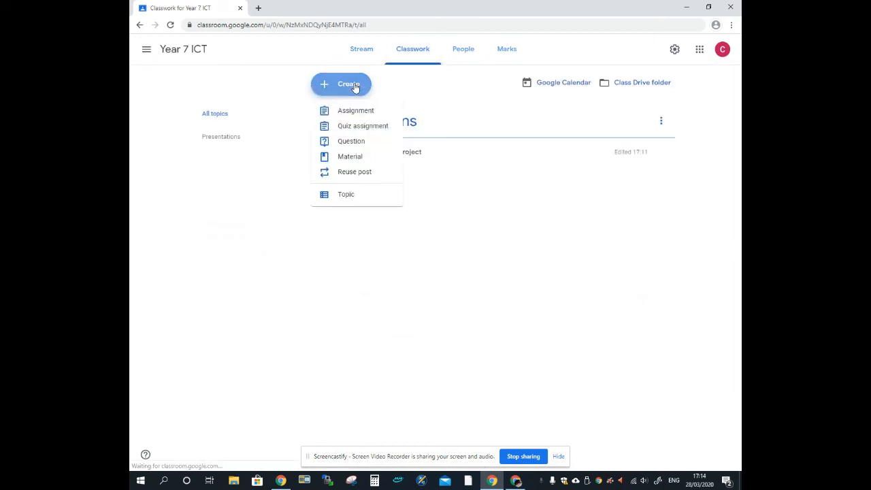
click(351, 161)
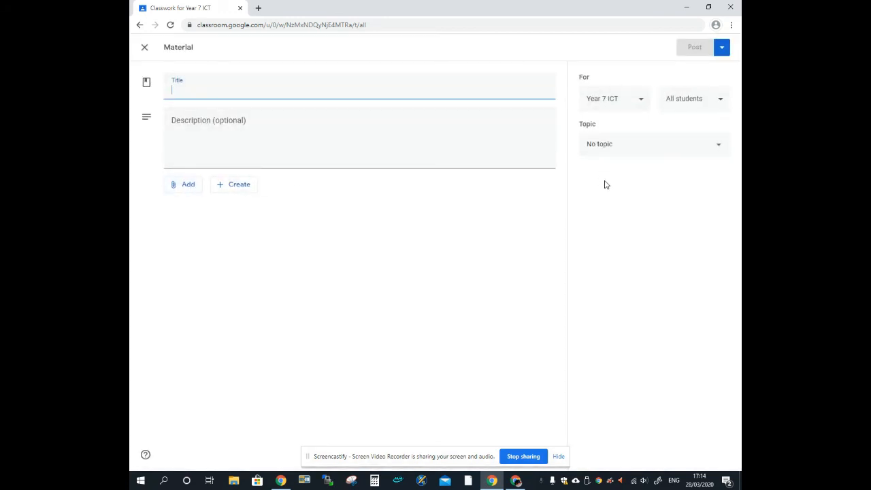
click(198, 185)
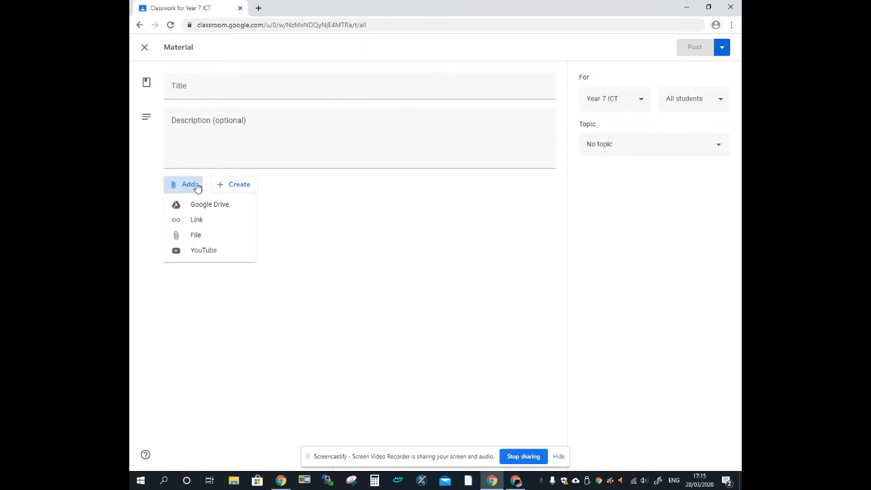
click(402, 202)
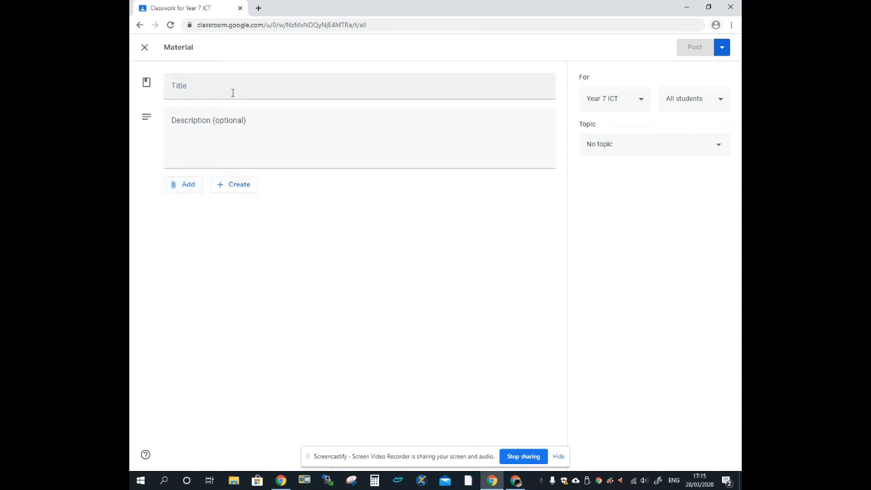
click(144, 49)
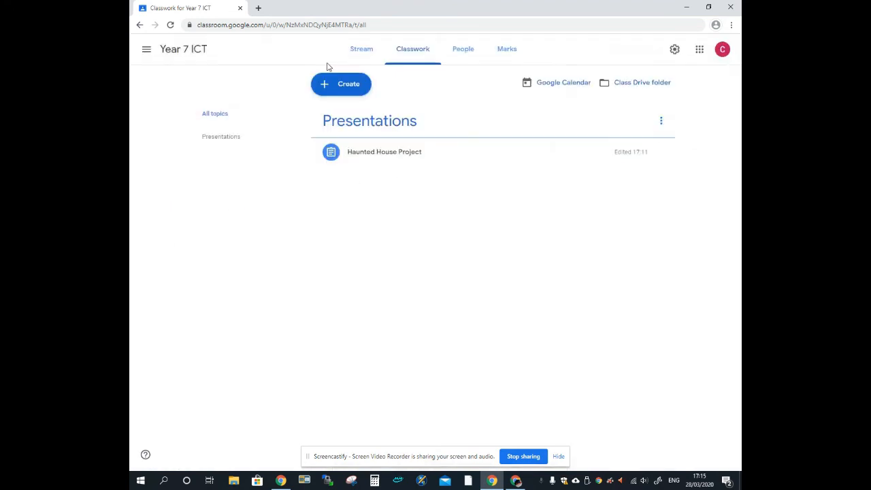
Create a Short answer question "How's your day?" and ask it to the class
click(351, 87)
click(356, 140)
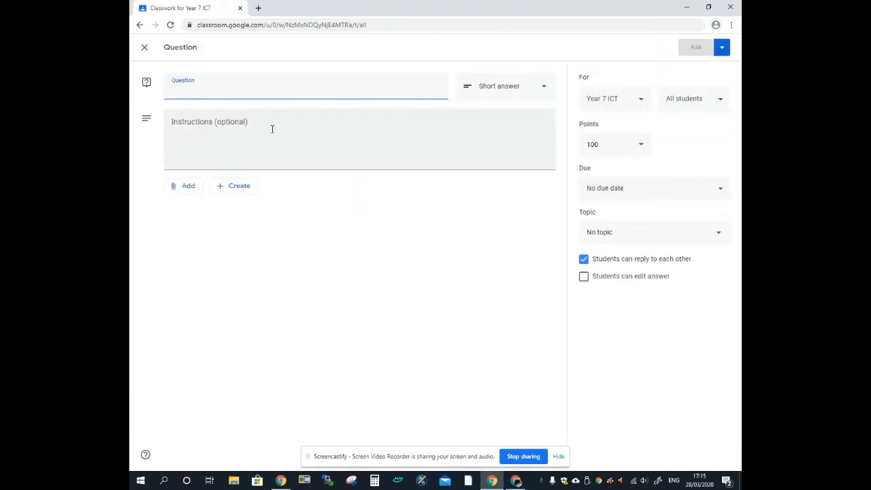
click(490, 91)
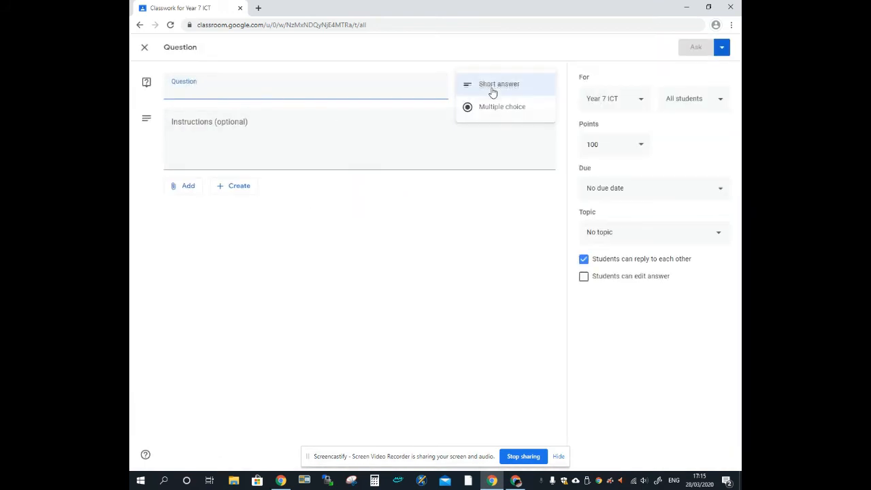
click(330, 273)
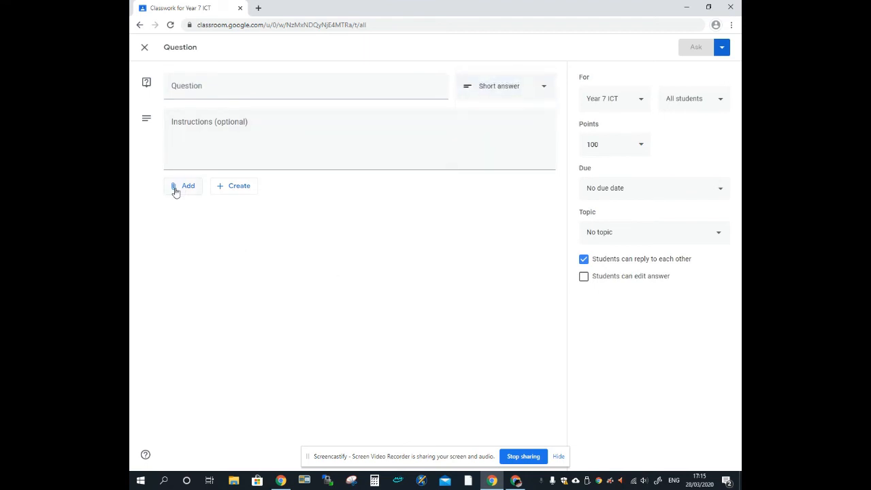
click(262, 83)
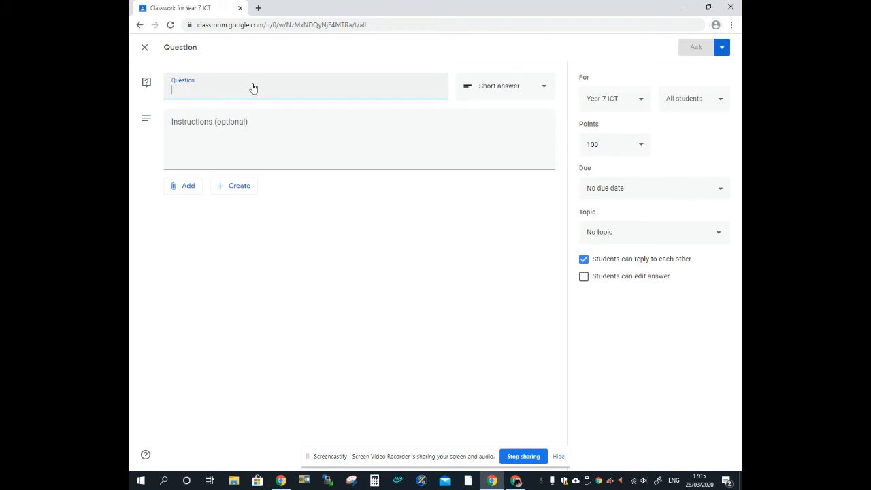
text(How's your day?)
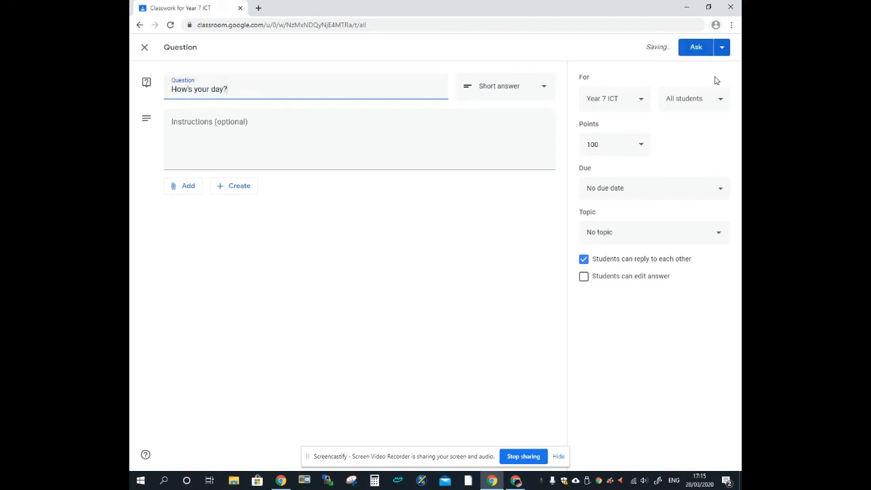
click(721, 49)
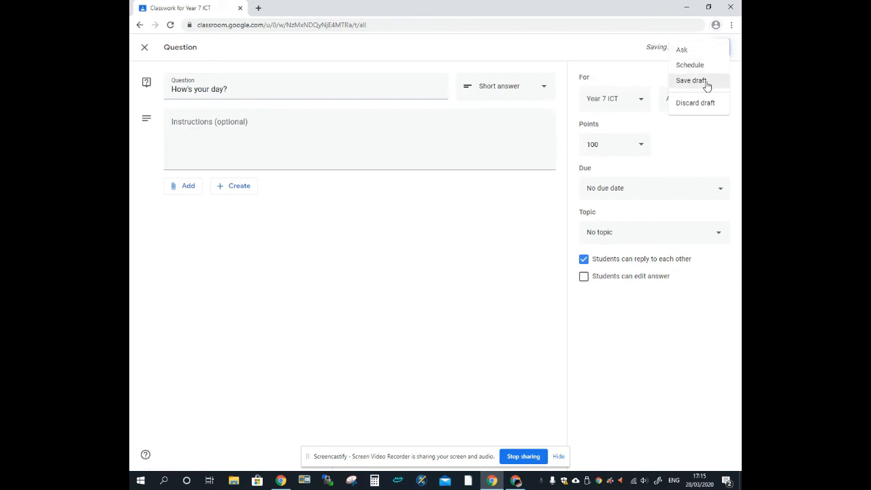
click(701, 51)
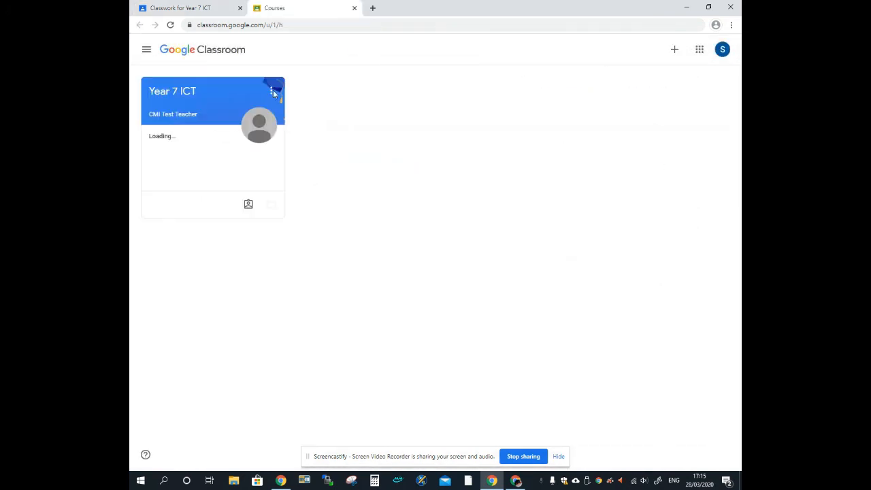
As the student, open Year 7 ICT and check the question's answer box, then return to the teacher tab
click(155, 94)
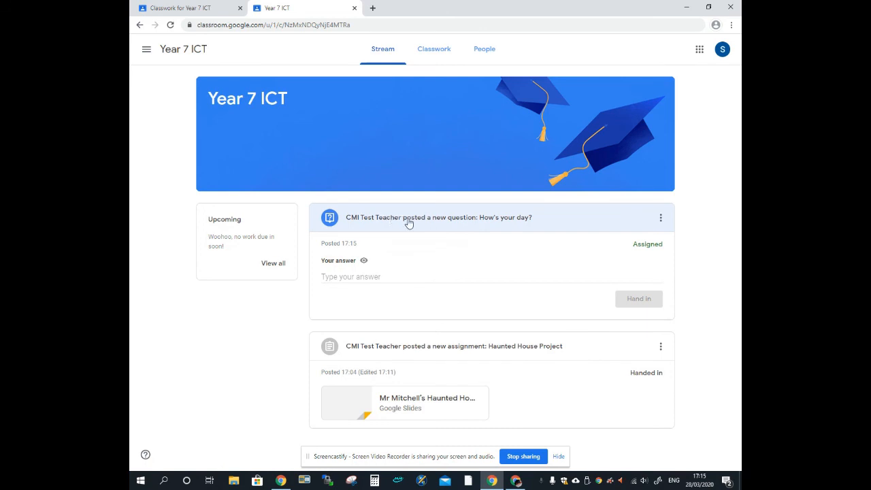
click(325, 279)
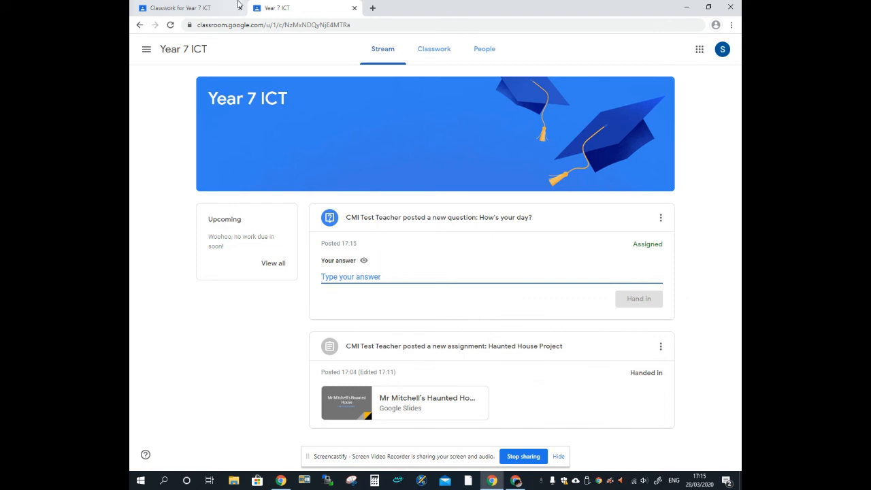
mouse_move(367, 265)
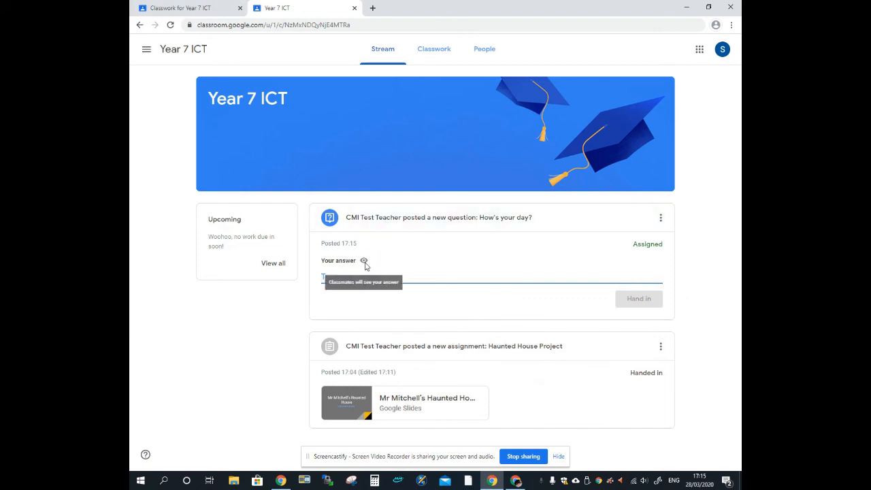
click(188, 6)
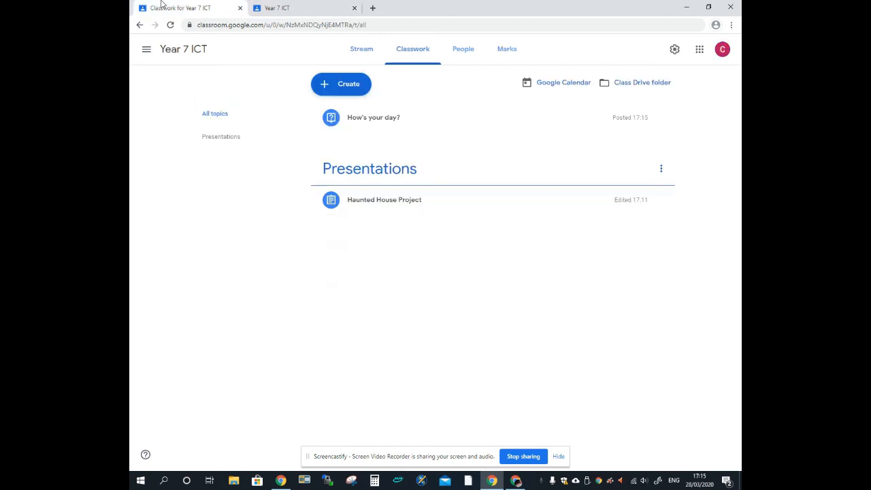
click(408, 122)
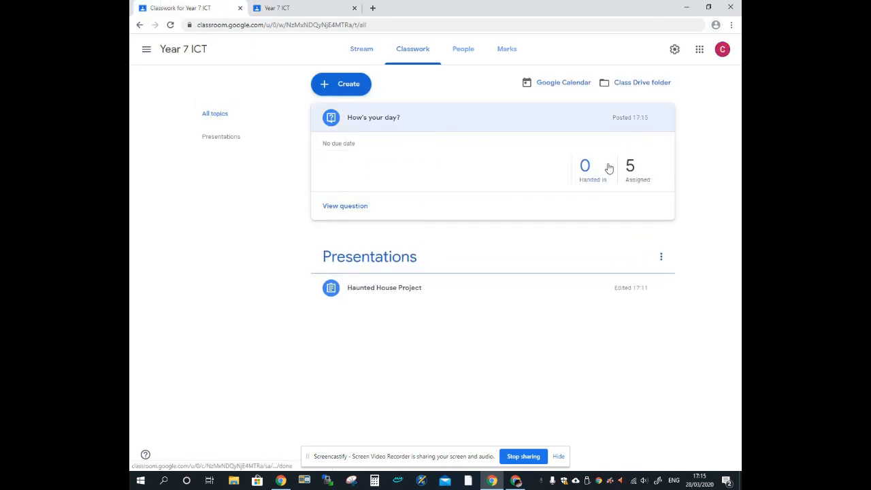
click(345, 206)
click(393, 55)
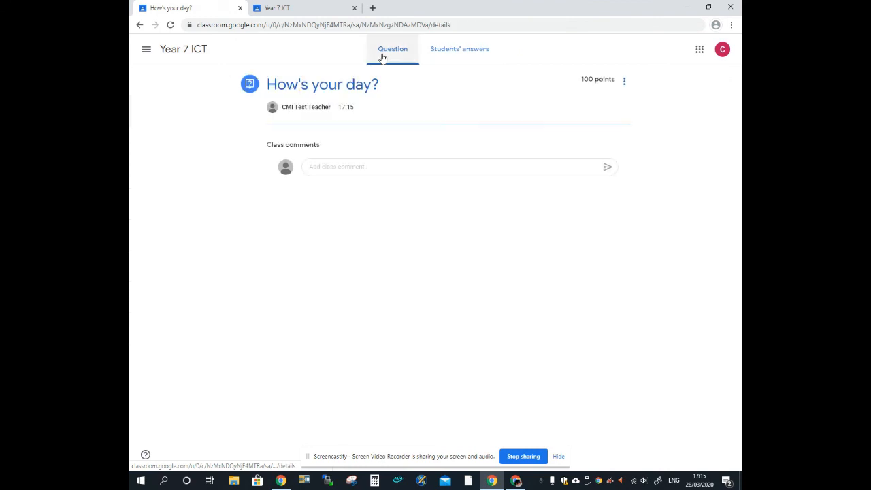
click(624, 89)
click(609, 104)
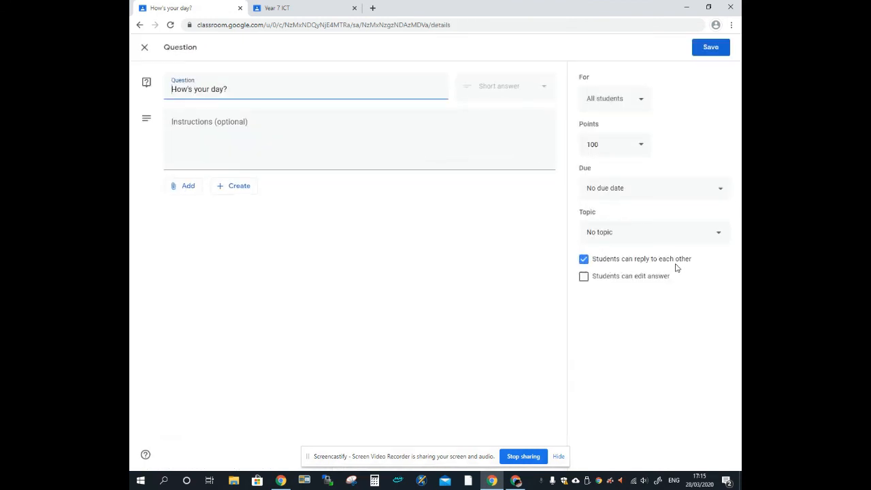
click(584, 262)
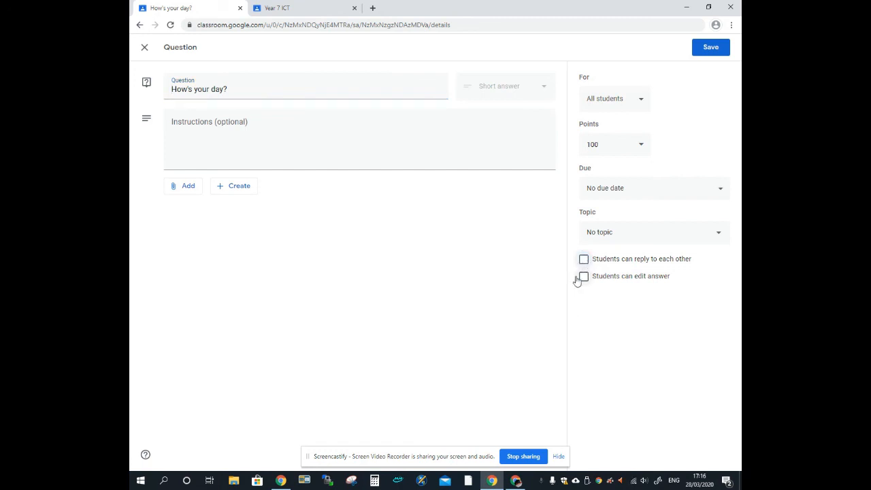
click(584, 277)
click(143, 48)
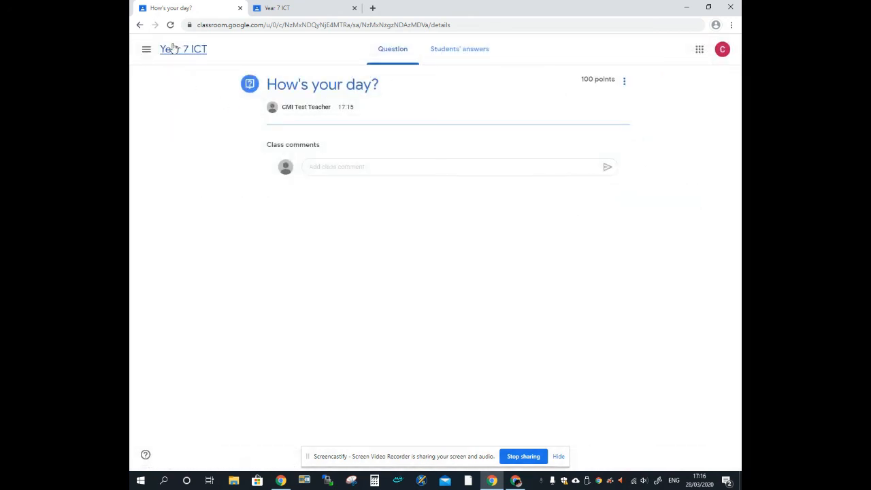
click(173, 47)
click(400, 58)
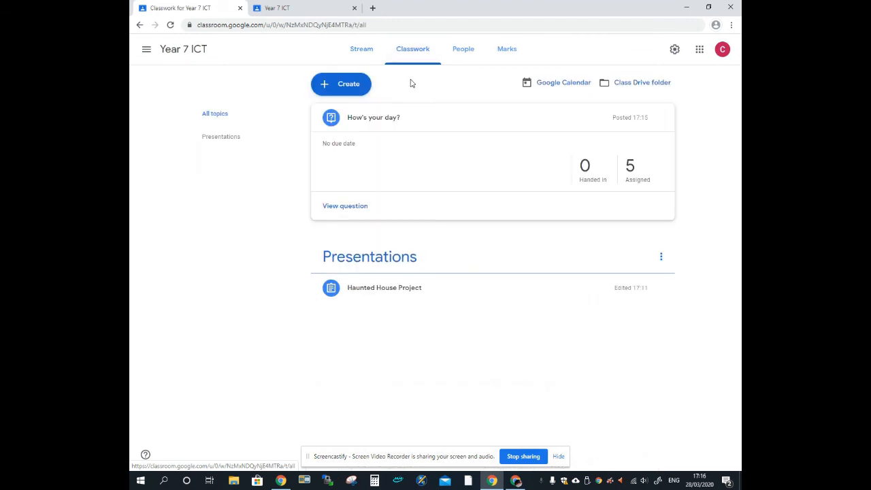
Browse Year 6 Computer Science's word doc assignment via Reuse post, cancel, and reopen the Create menu
click(362, 91)
click(347, 176)
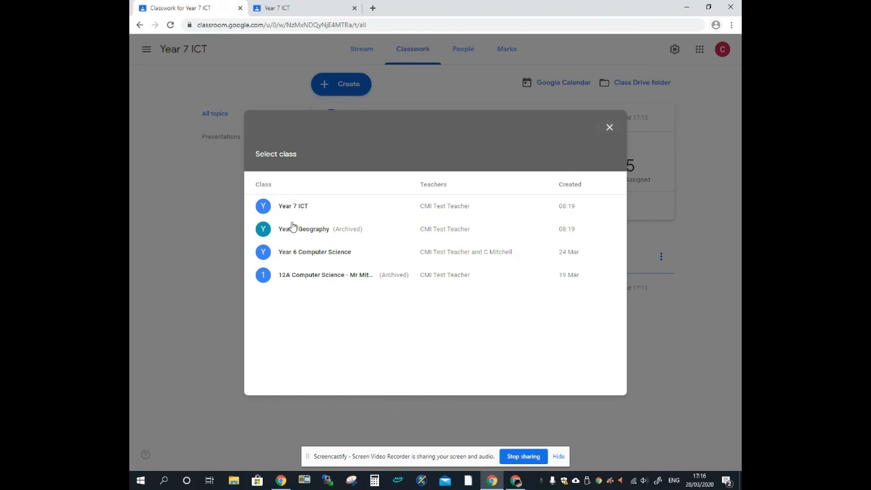
click(311, 258)
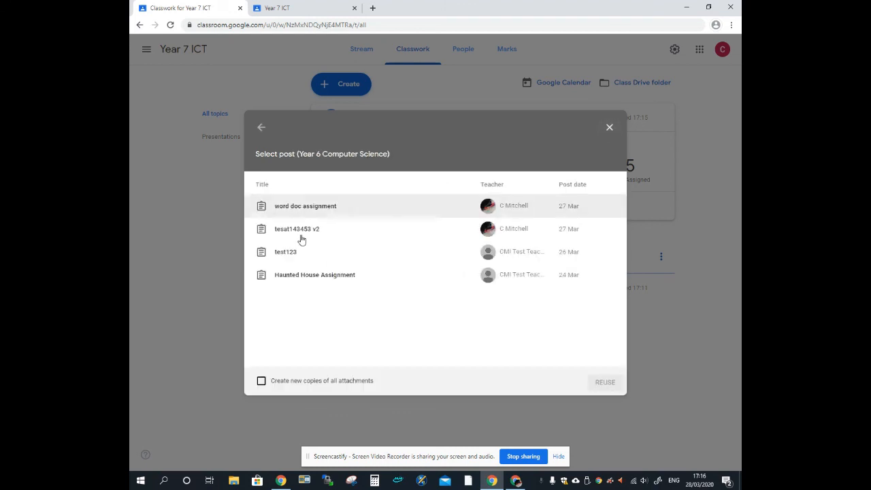
click(310, 209)
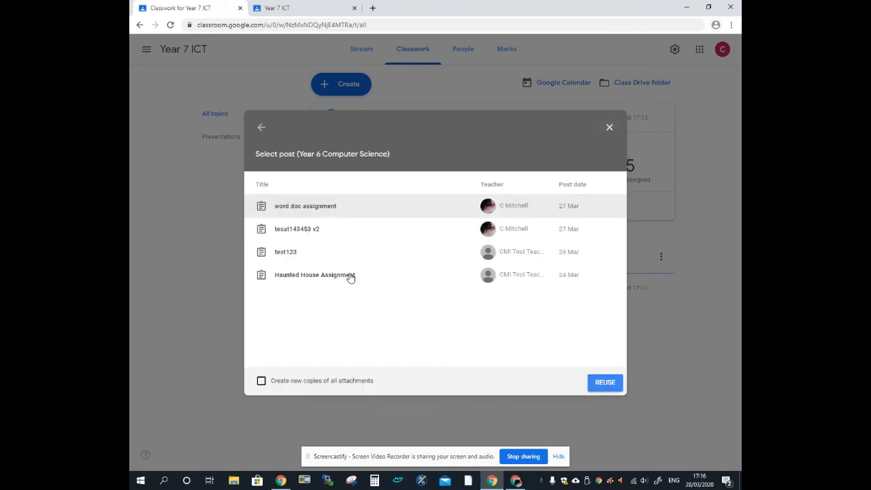
click(609, 129)
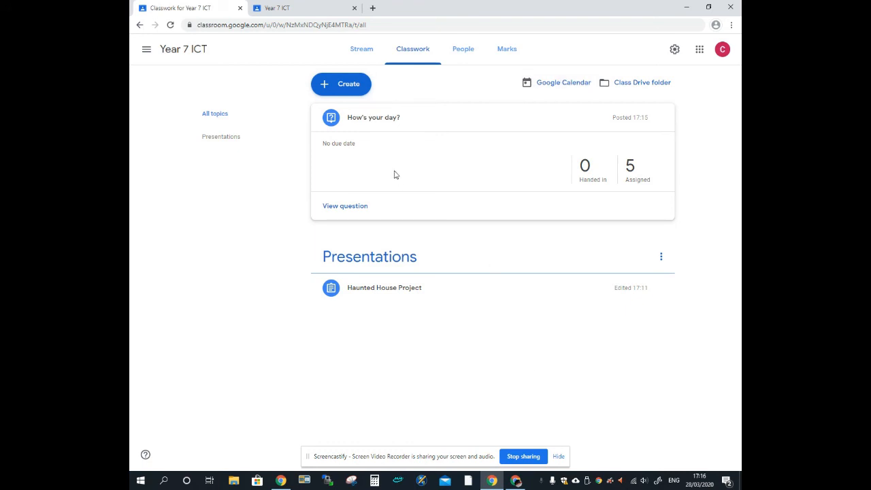
click(343, 84)
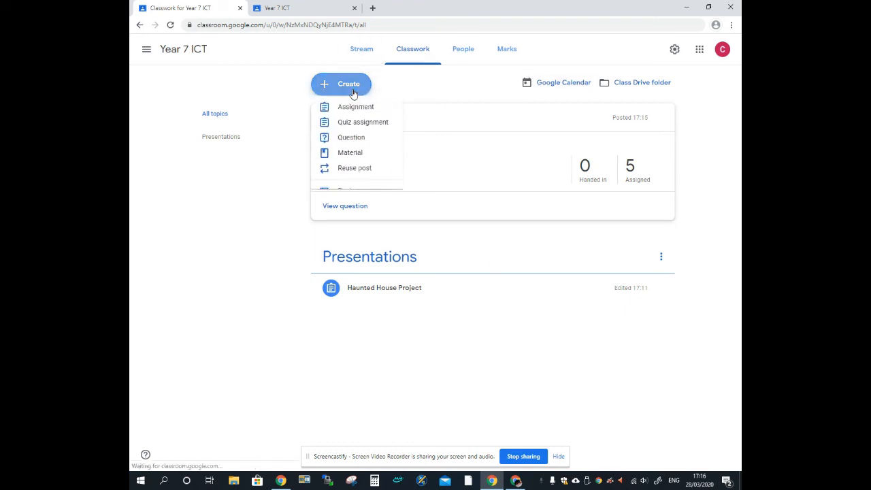